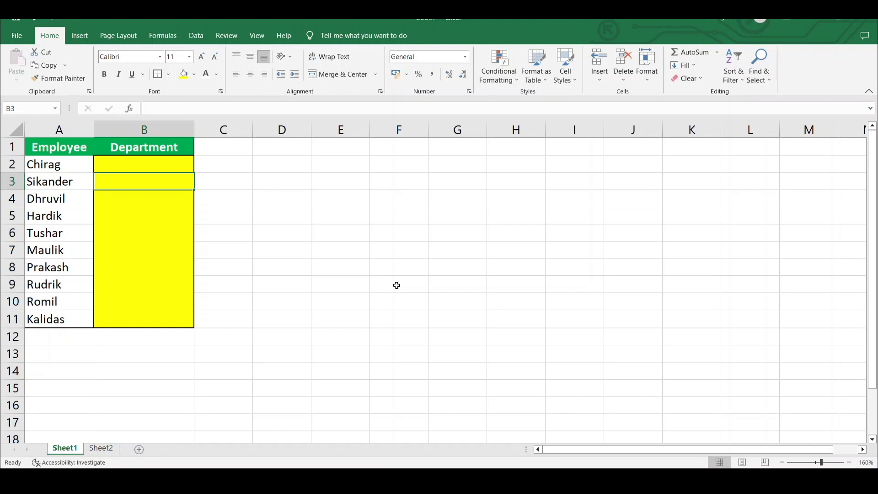
click(58, 166)
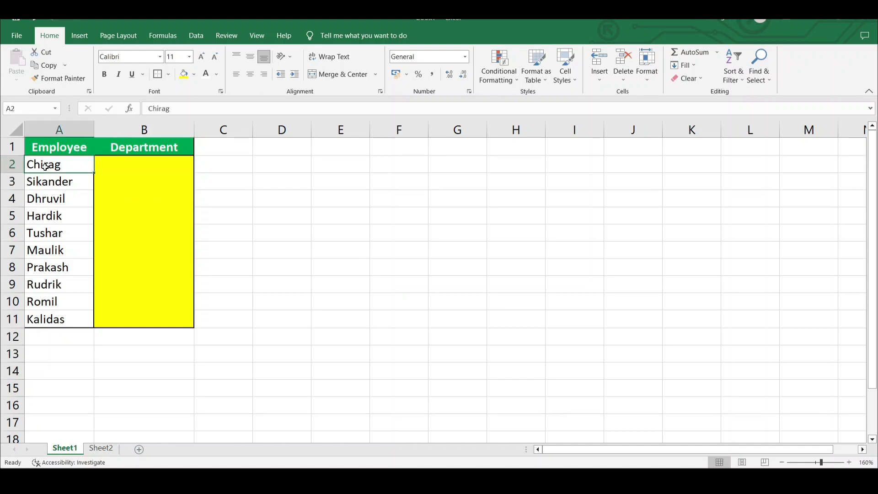
click(118, 168)
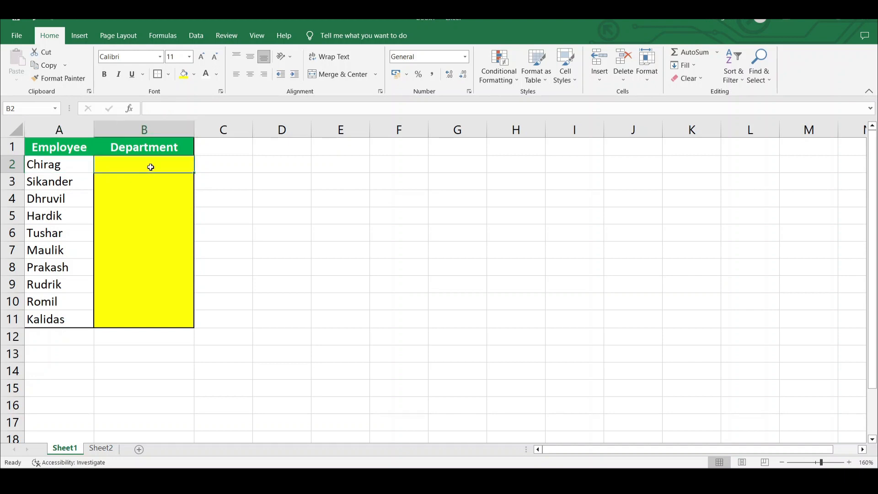
click(139, 180)
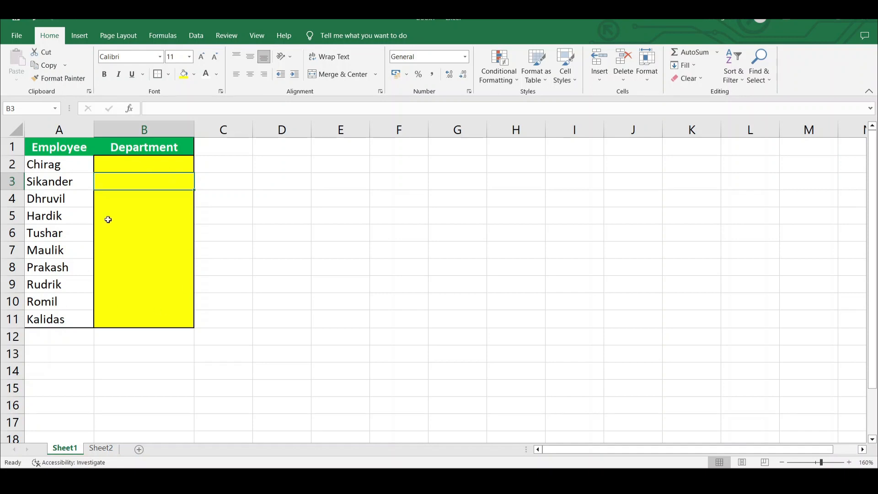
Set the data validation of the Department cells B2:B11 to allow only a list.
click(115, 167)
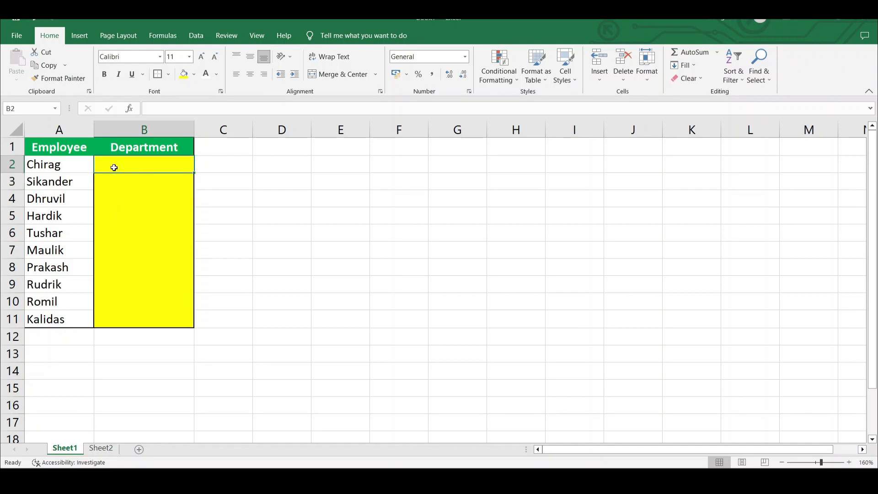
drag(114, 167, 120, 321)
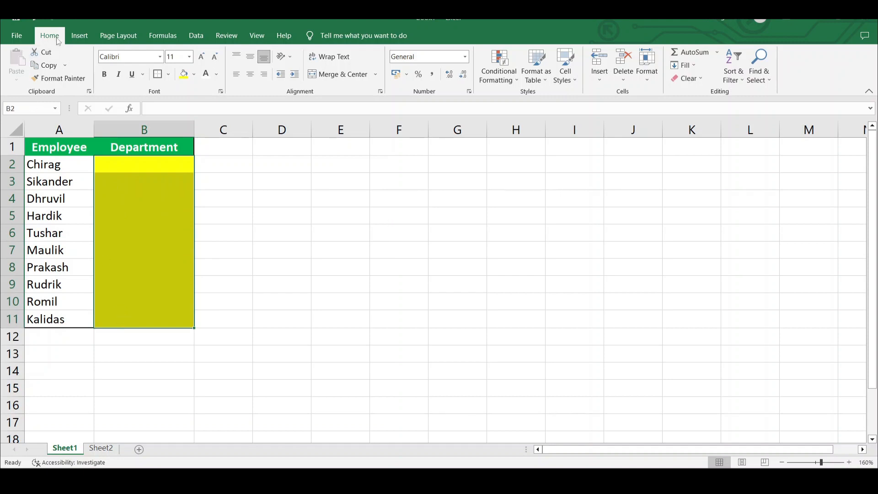
click(200, 42)
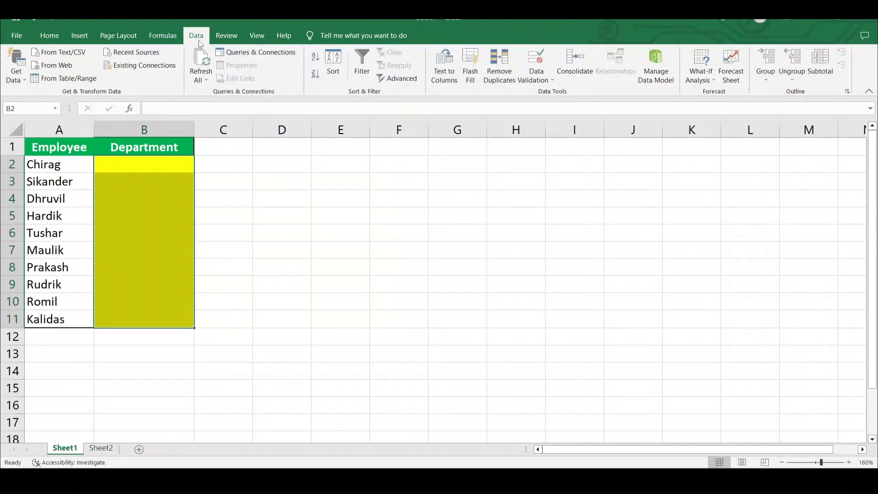
click(536, 78)
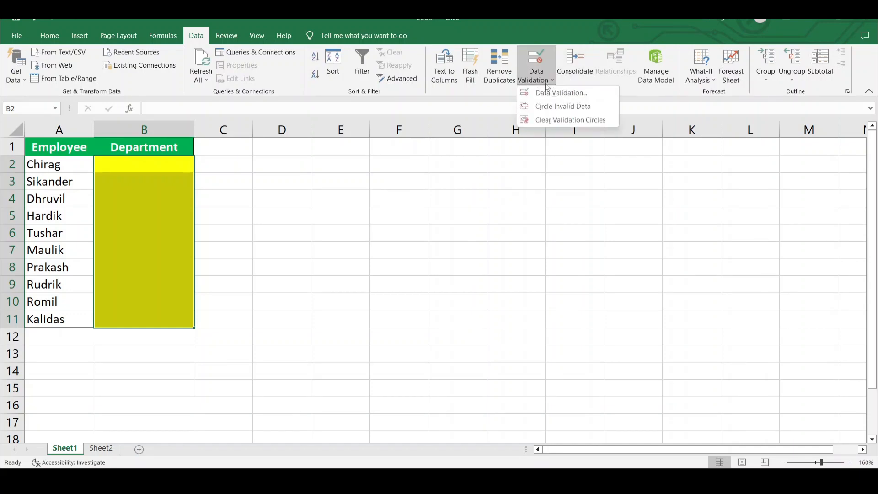
click(550, 94)
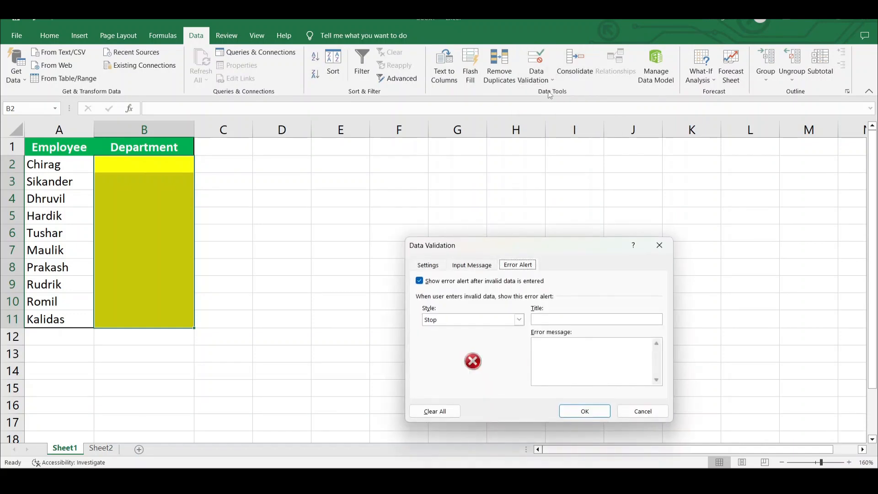
click(436, 270)
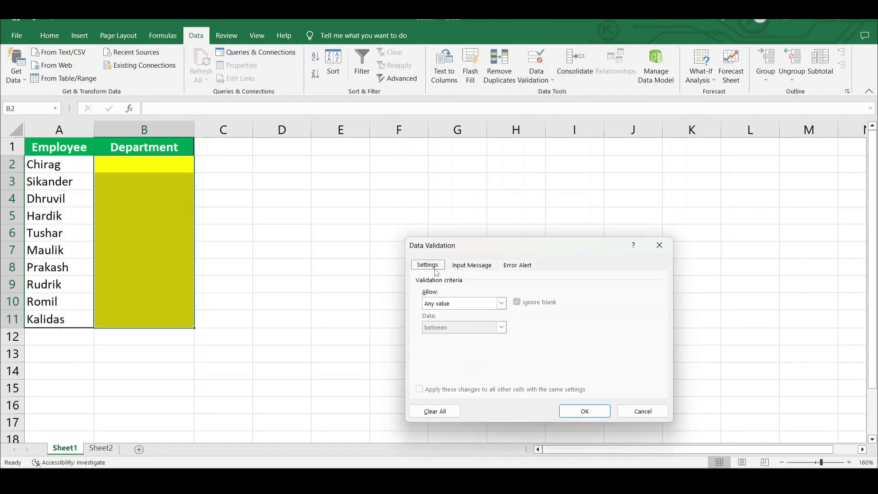
click(502, 304)
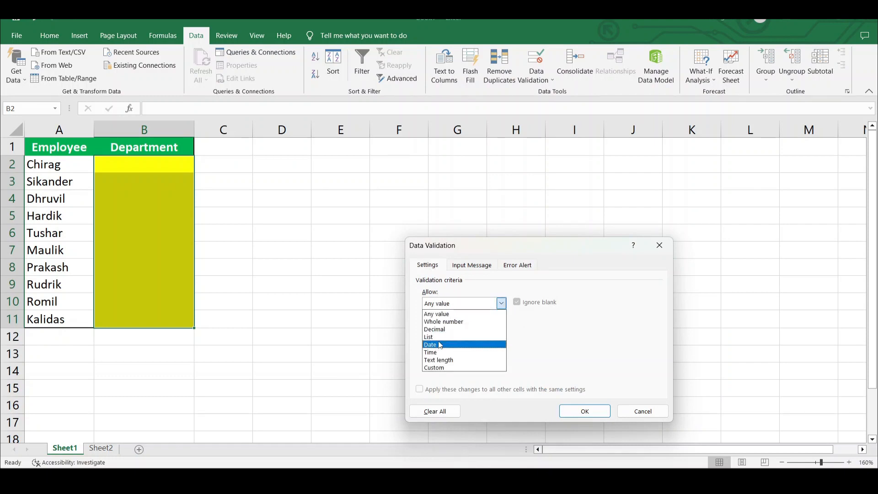
click(440, 340)
Enter Production,Quality & Control,HR,Store,Research as the list source and apply the validation.
click(436, 350)
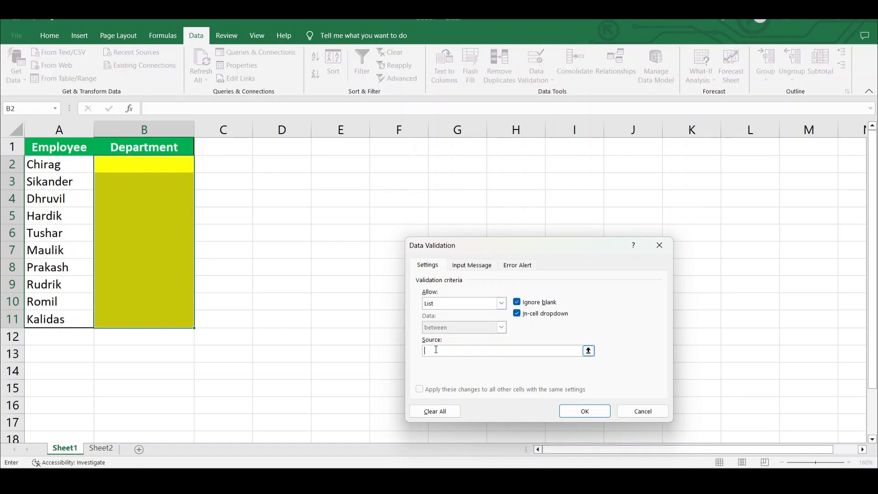
text(Production,Quality & Control,)
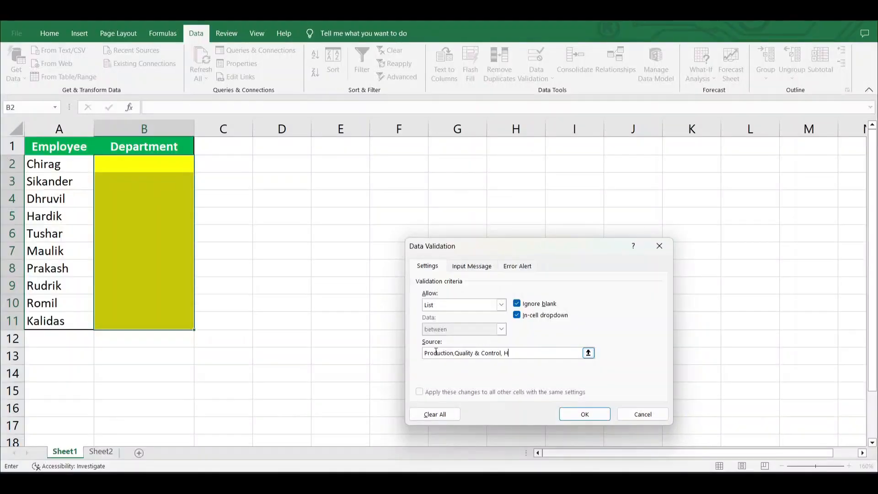
text(HR,)
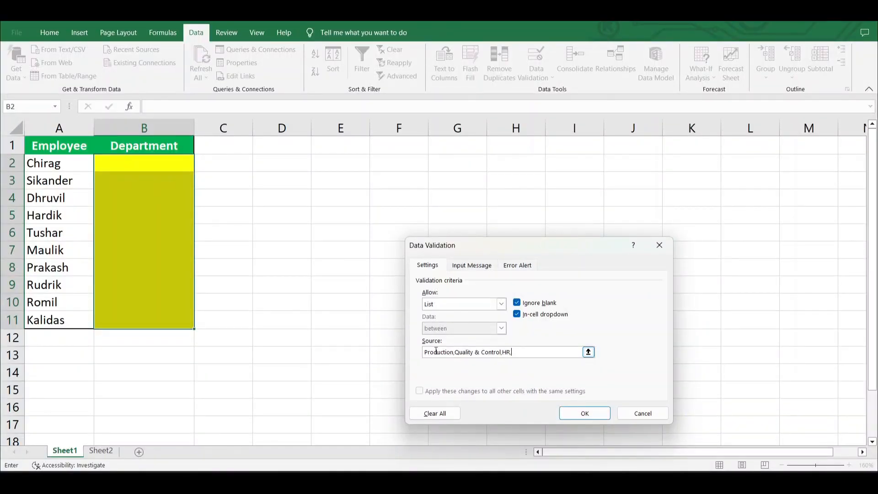
text(Store,Research)
click(585, 414)
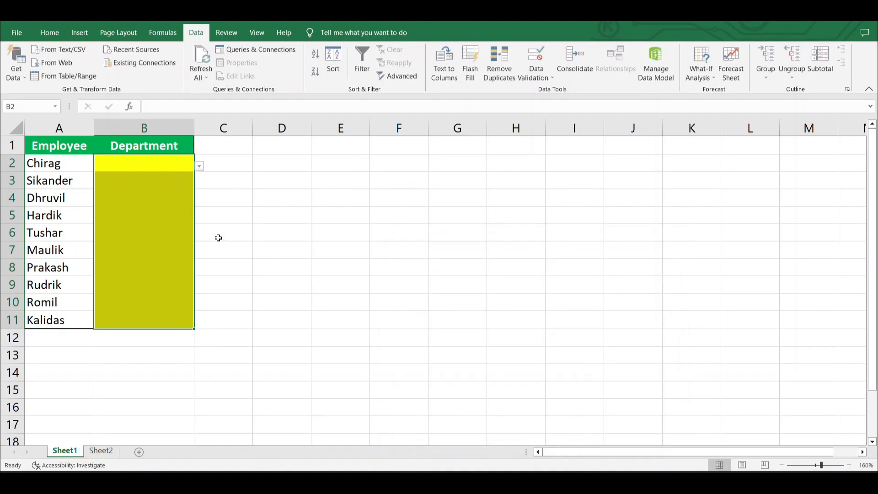
click(167, 178)
click(170, 203)
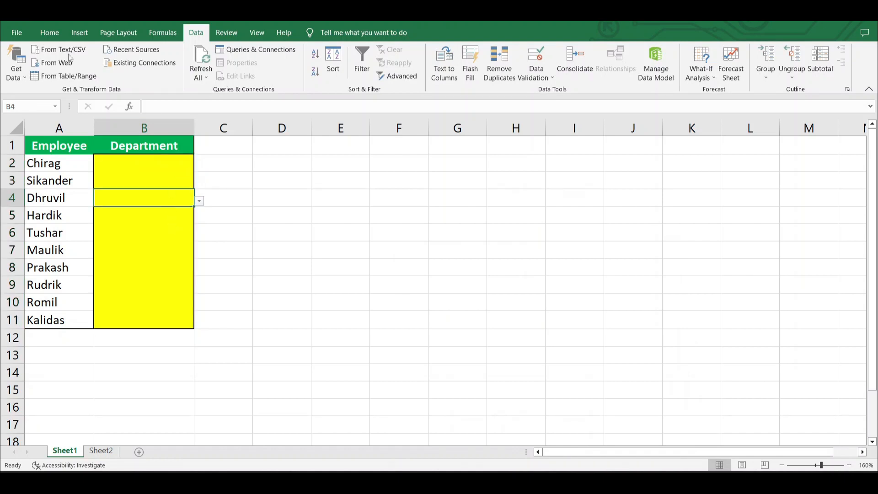
click(49, 33)
click(176, 230)
click(177, 249)
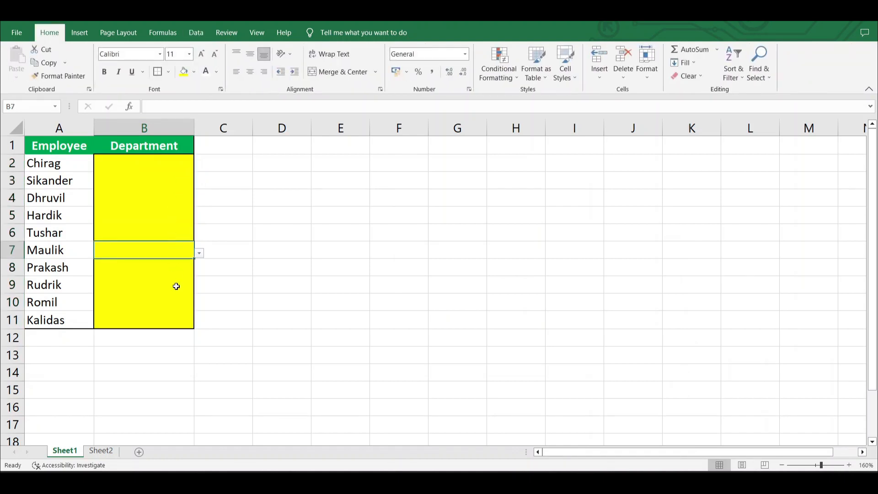
click(177, 286)
Choose Quality & Control for cell B2 and Production for cell B3 from their drop-down lists.
click(161, 168)
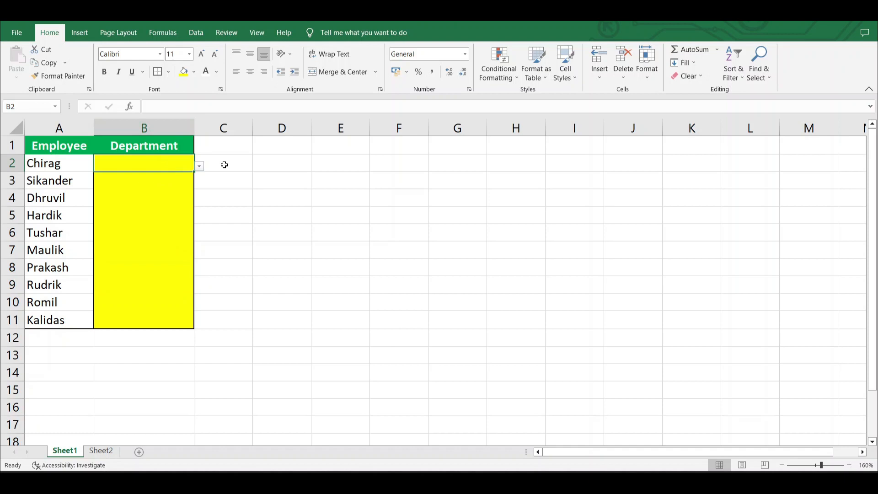
click(200, 169)
click(155, 191)
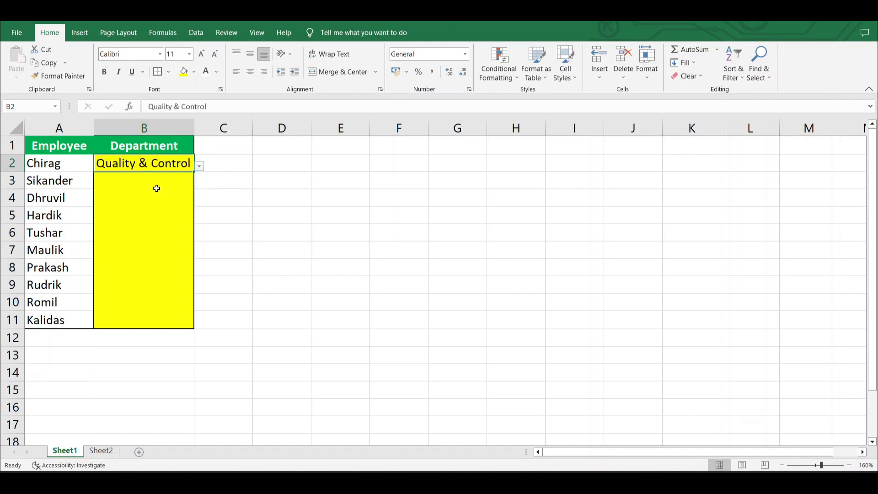
click(156, 184)
click(199, 184)
click(148, 196)
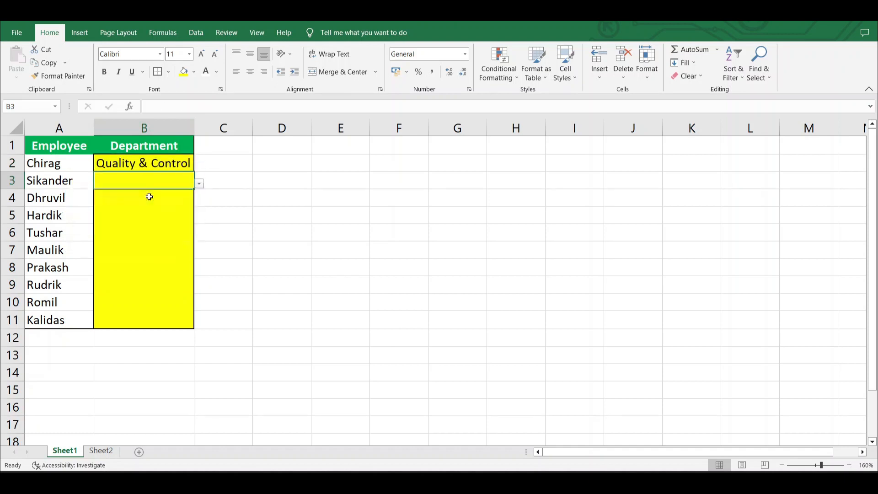
Choose Research for cell B4 and HR for cell B5 from their drop-down lists.
click(151, 198)
click(200, 201)
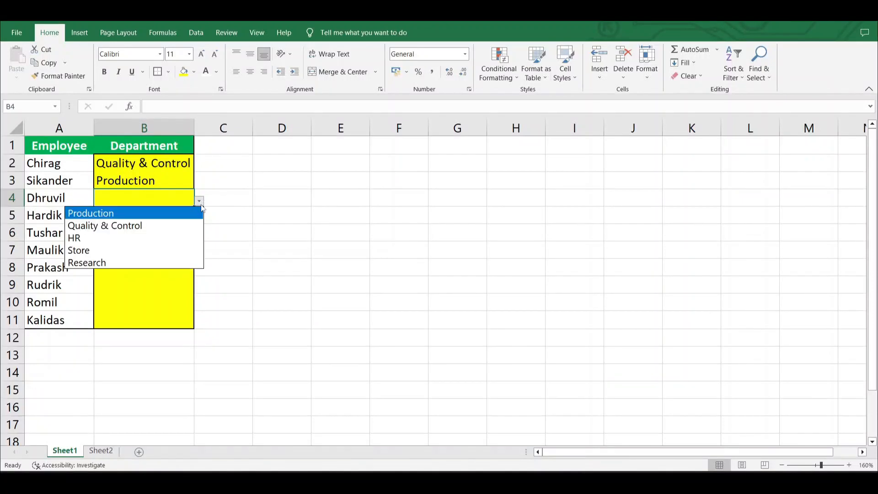
click(127, 260)
click(151, 219)
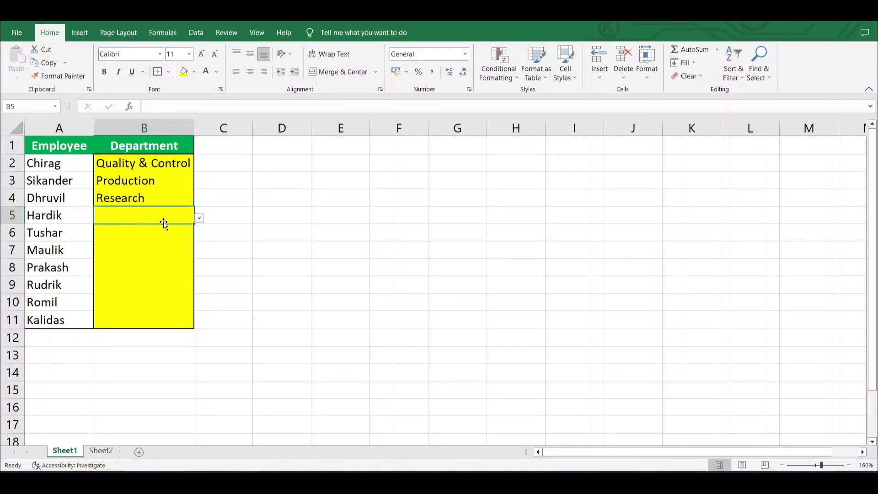
click(199, 218)
click(138, 259)
click(125, 234)
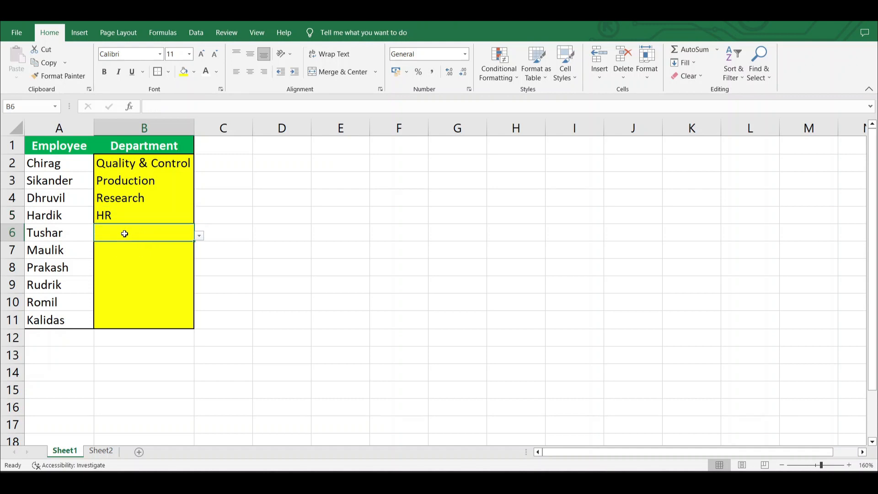
click(196, 33)
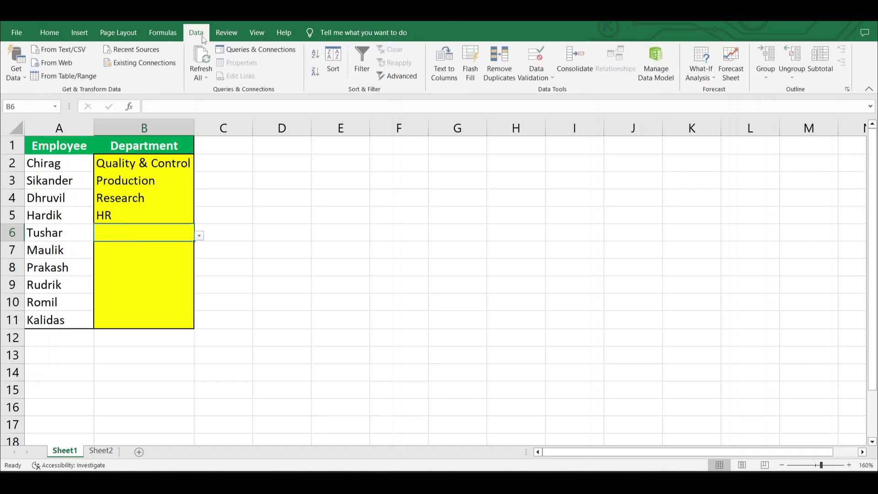
click(543, 77)
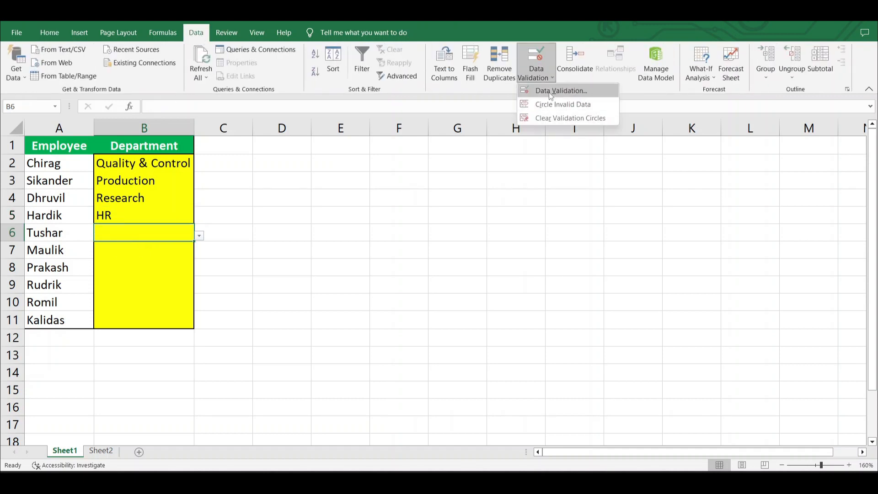
Try to enter the unlisted text gjhjgjhj in cell B6 to test the validation, then discard the entry.
click(109, 235)
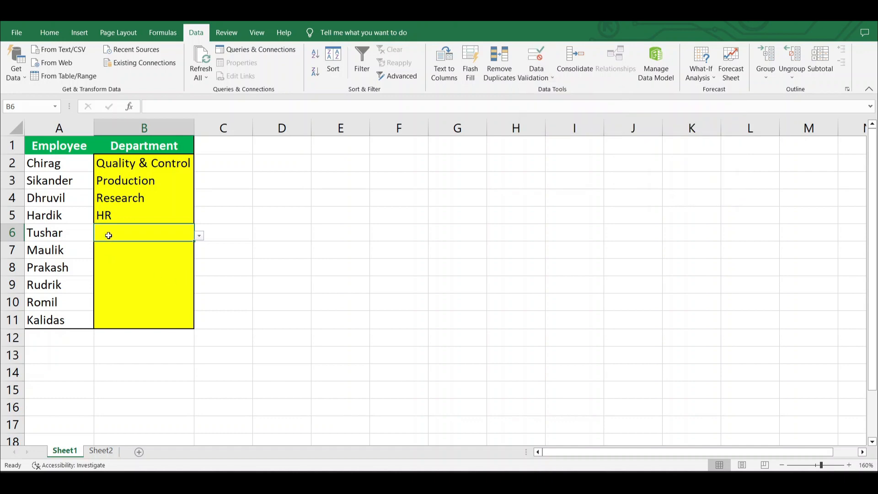
text(gjhjgjhj)
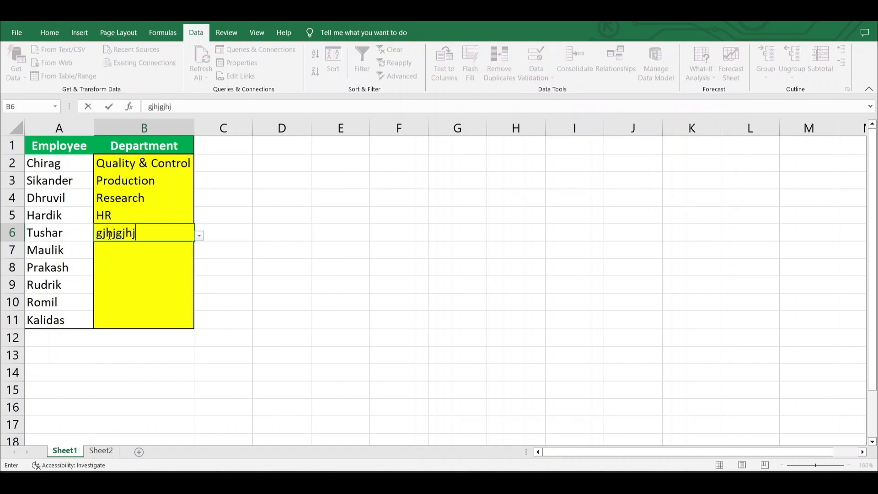
key(Return)
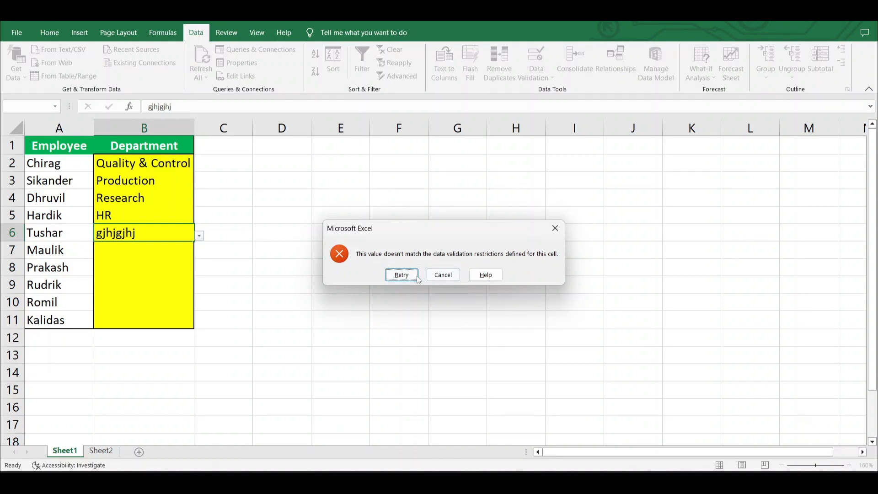
click(401, 275)
click(322, 266)
click(443, 275)
Choose Store for cell B6 from its drop-down list.
click(200, 236)
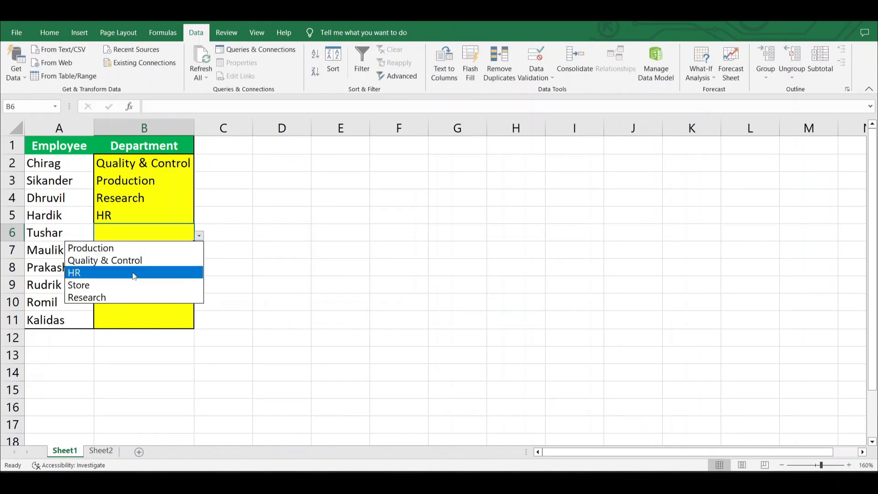
click(125, 283)
click(149, 263)
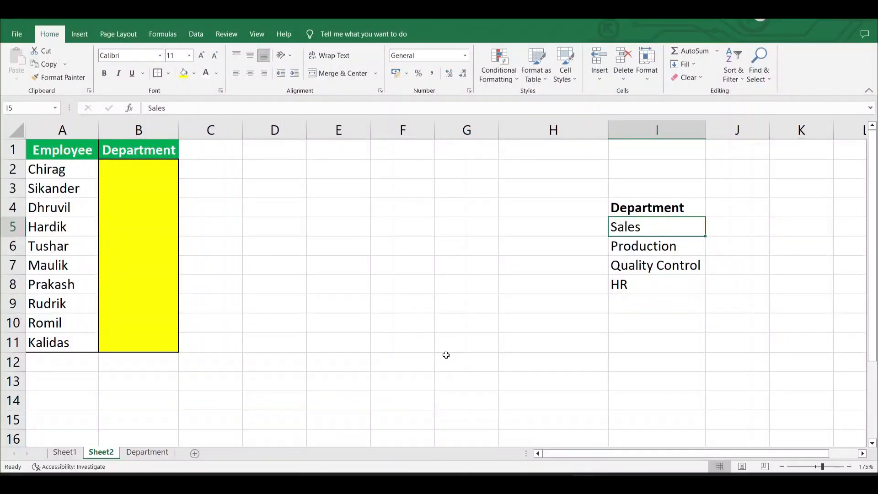
Review the data validation list source of cell B2 on Sheet1 without changing it.
click(63, 451)
click(47, 165)
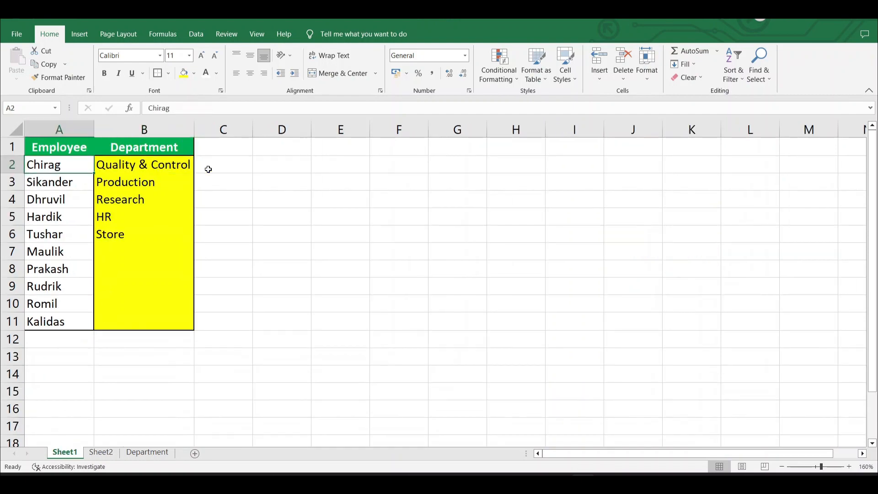
click(185, 169)
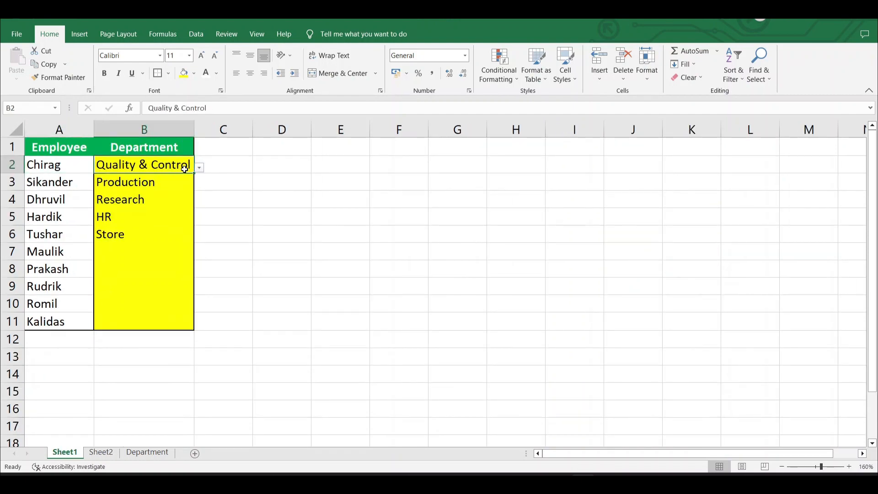
click(196, 34)
click(537, 76)
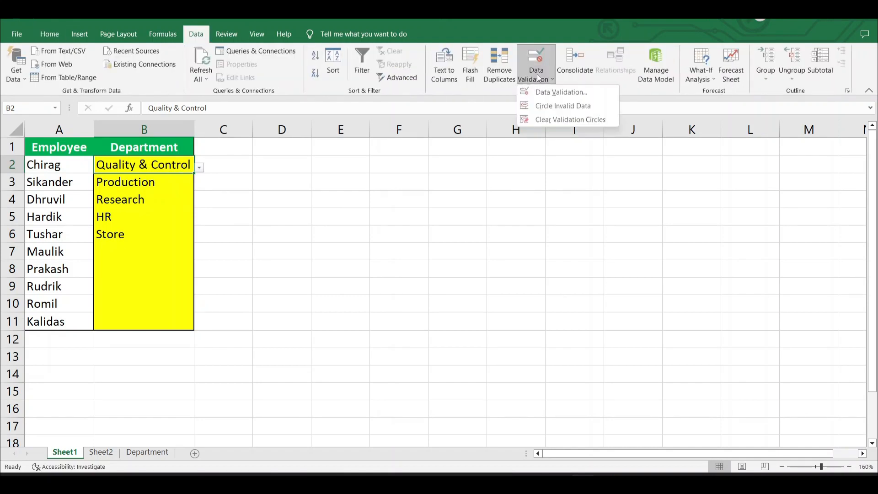
click(547, 102)
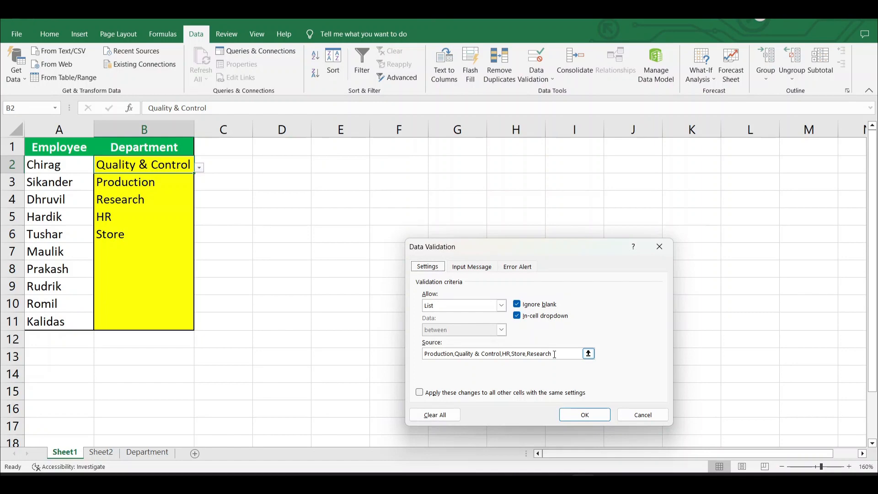
click(643, 415)
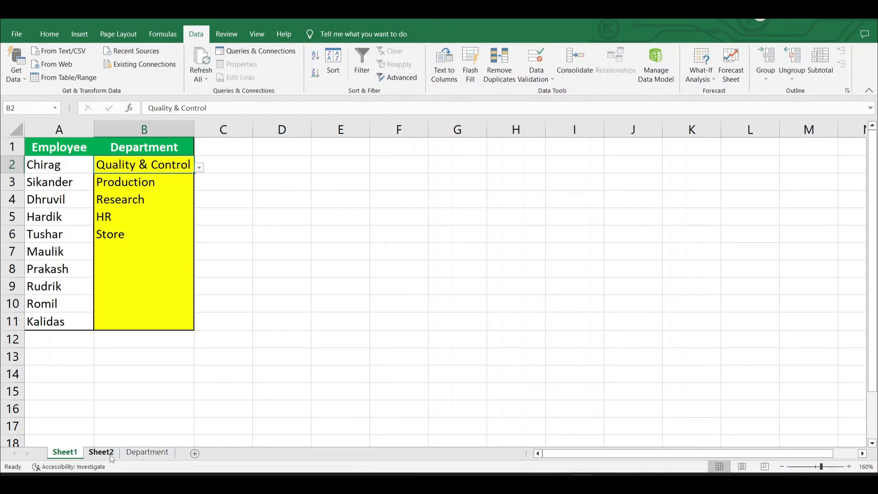
Switch to Sheet2 and examine the department list in I4:I8 and the empty Department cells B2:B11.
click(110, 455)
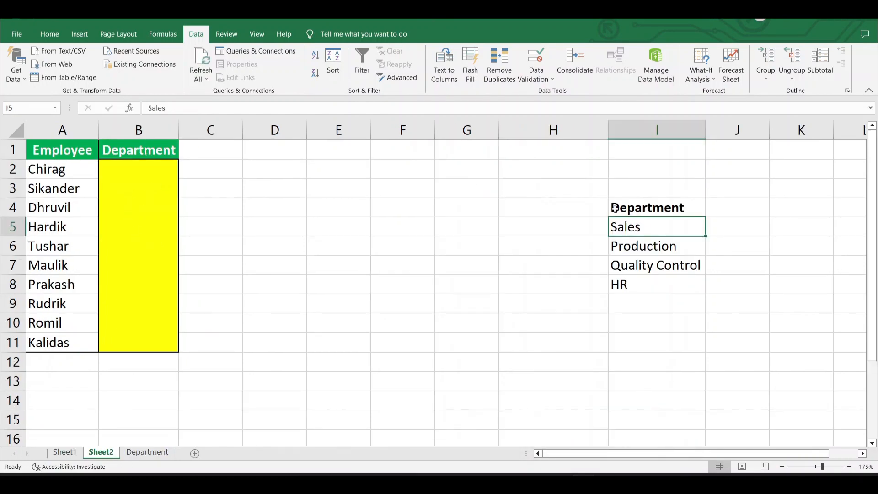
click(646, 214)
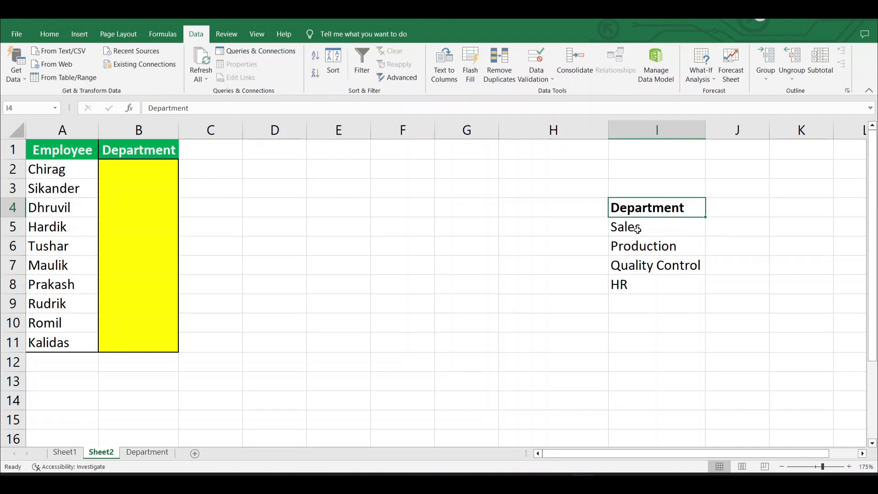
drag(637, 228, 635, 286)
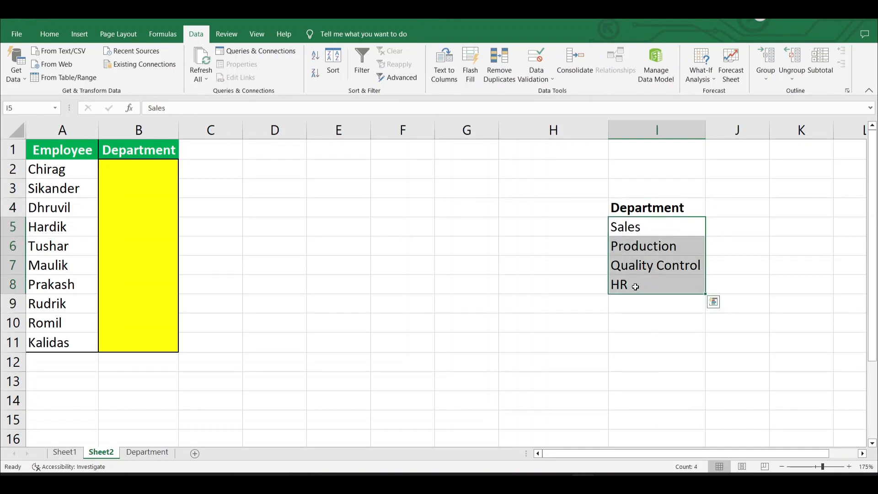
click(126, 171)
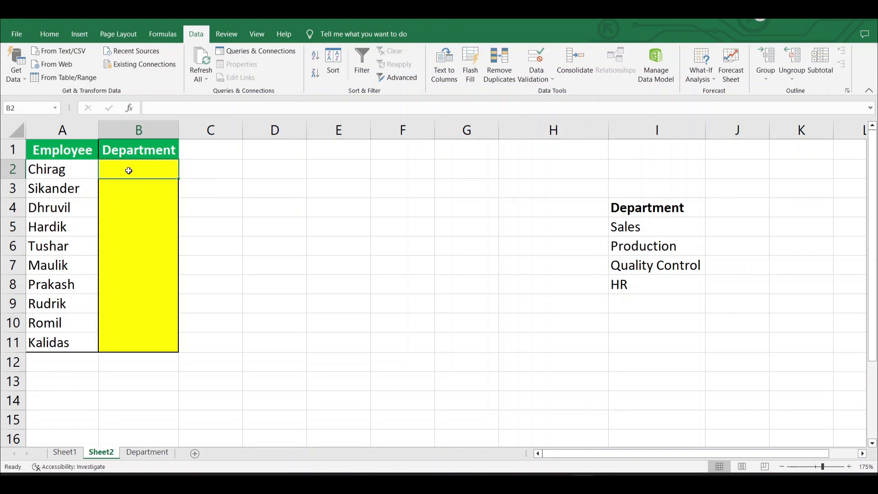
click(617, 302)
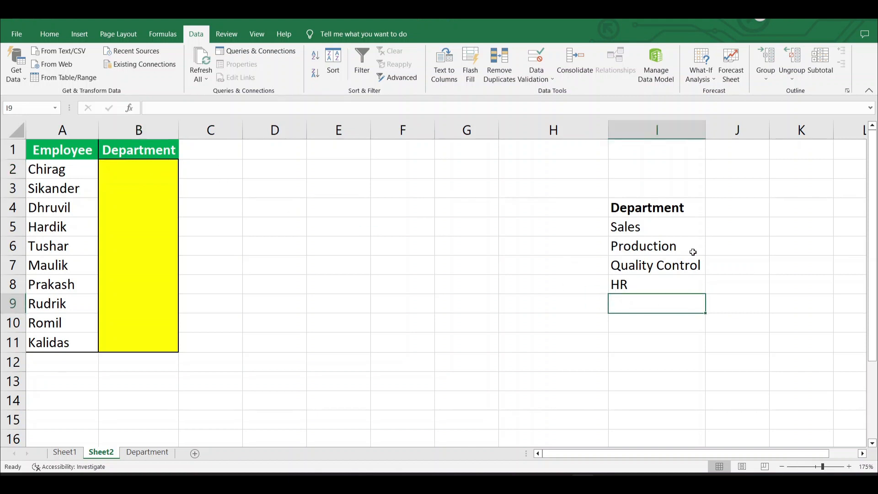
click(136, 171)
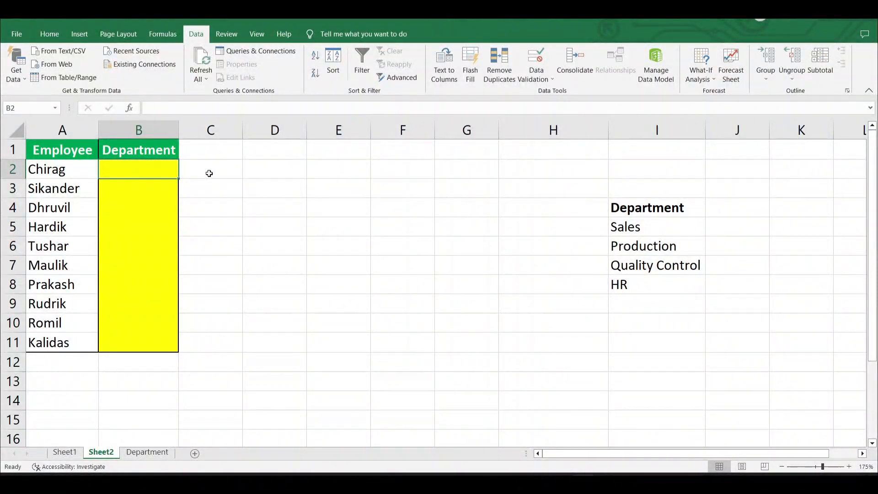
click(50, 34)
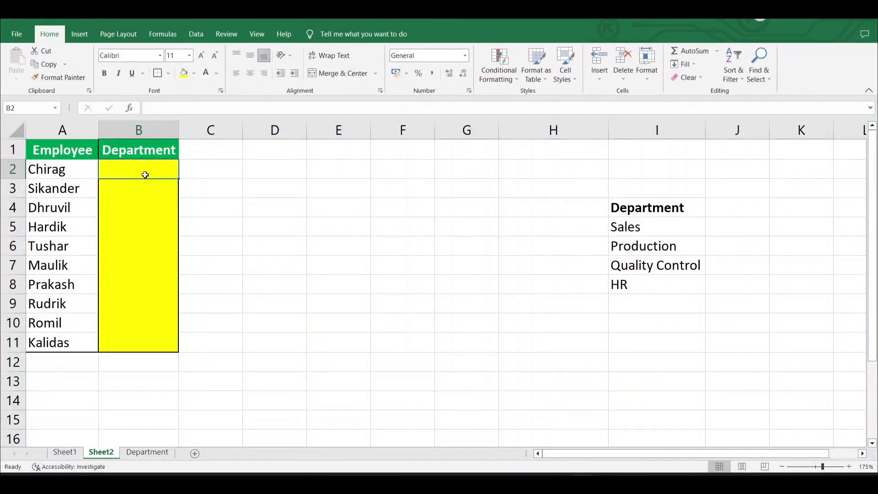
drag(144, 170, 131, 339)
Convert the department list in I4:I8 into a table with headers.
click(639, 217)
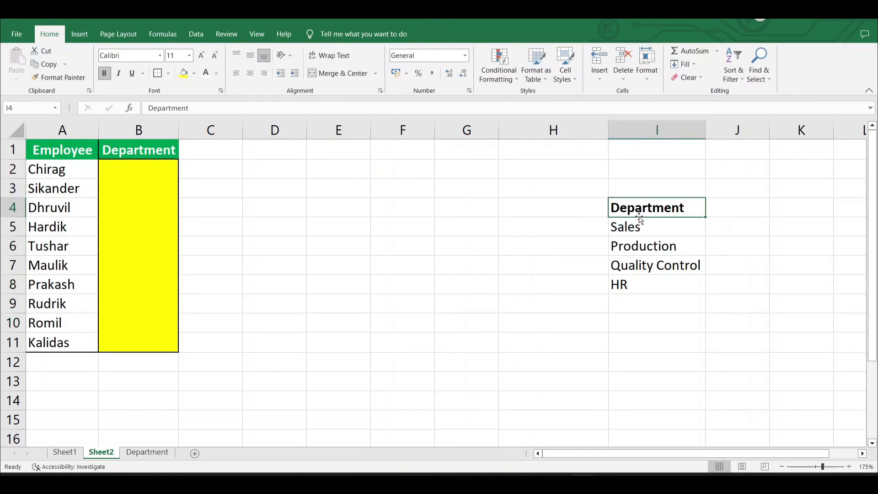
drag(650, 207, 646, 287)
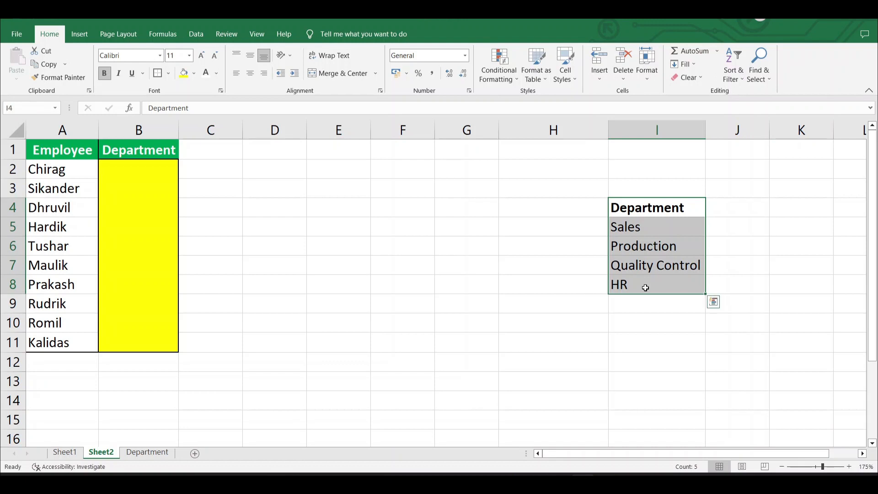
click(80, 35)
click(105, 71)
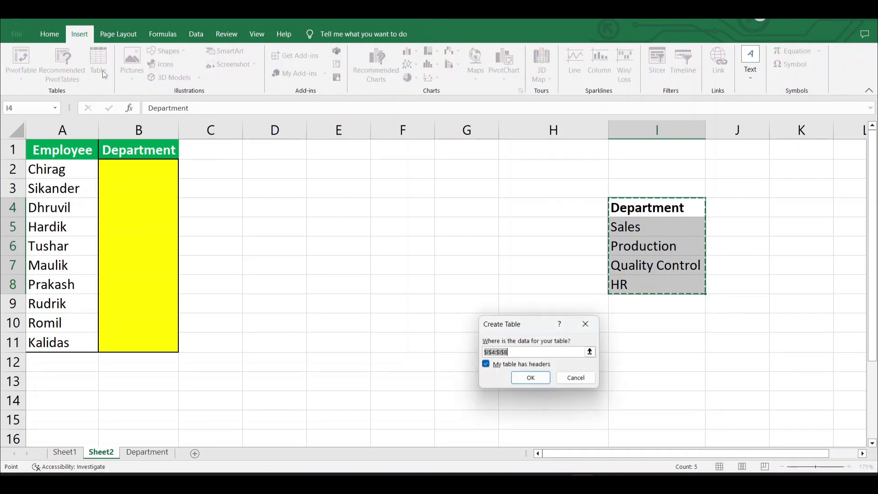
click(534, 381)
drag(672, 267, 674, 255)
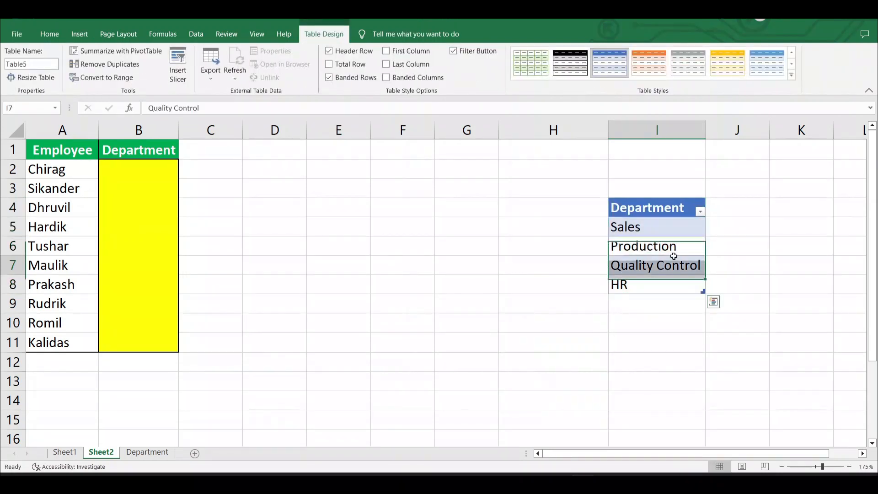
click(674, 259)
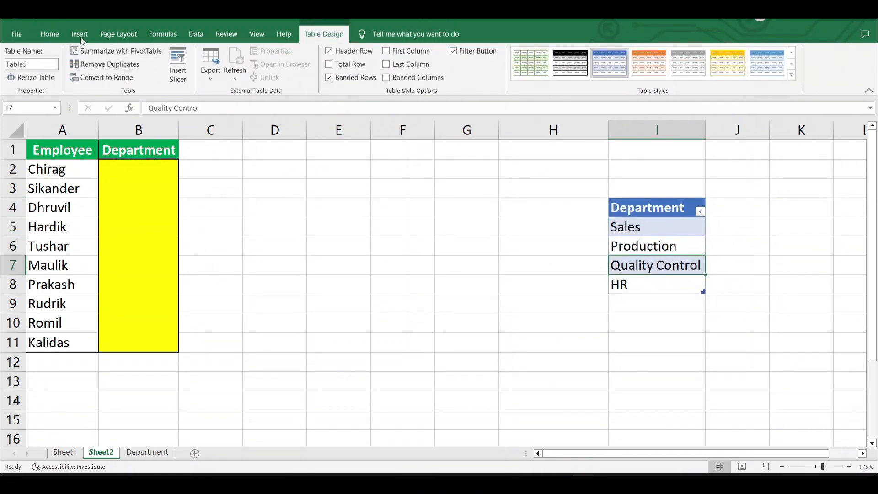
Start a data validation rule for cells B2:B11 that allows a List.
click(48, 34)
click(151, 183)
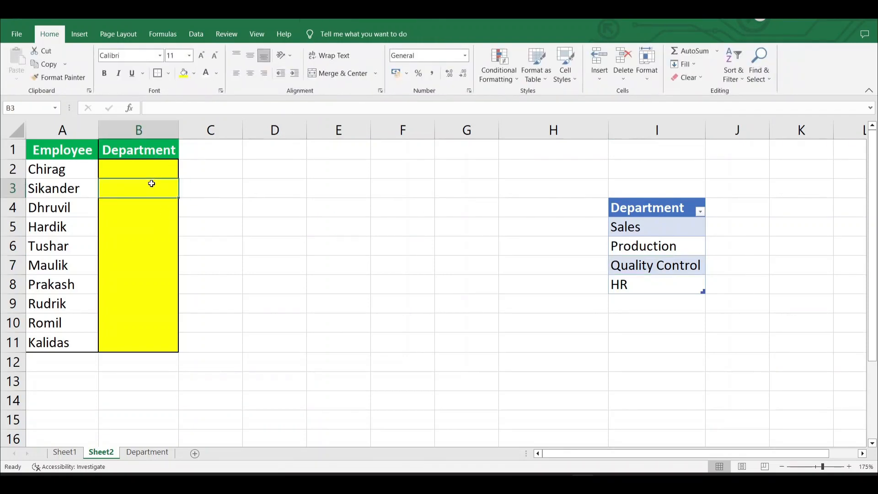
drag(140, 170, 138, 339)
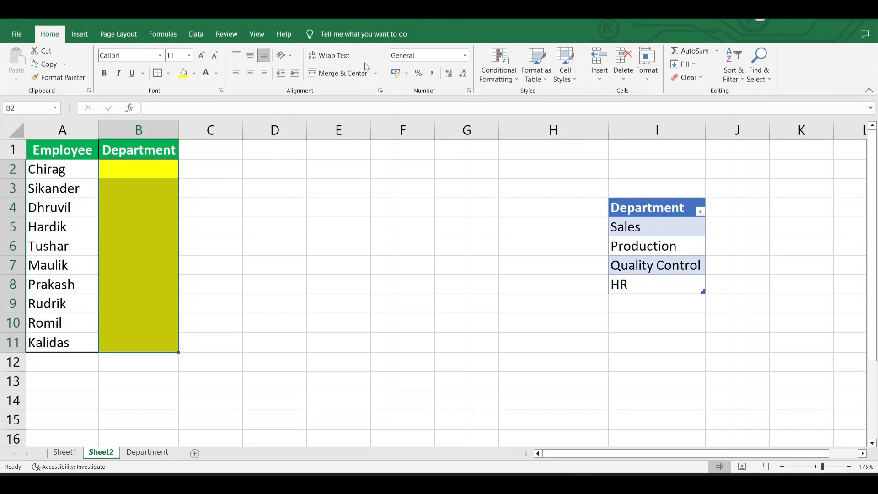
click(201, 37)
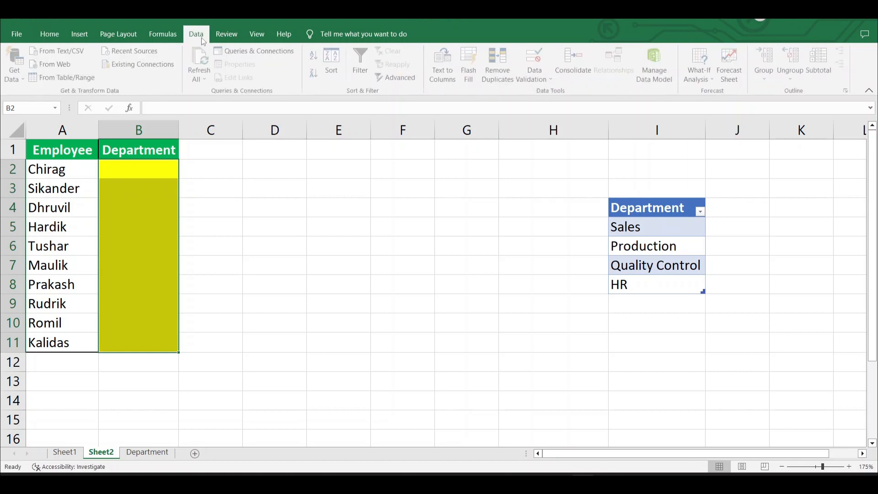
click(545, 80)
click(555, 93)
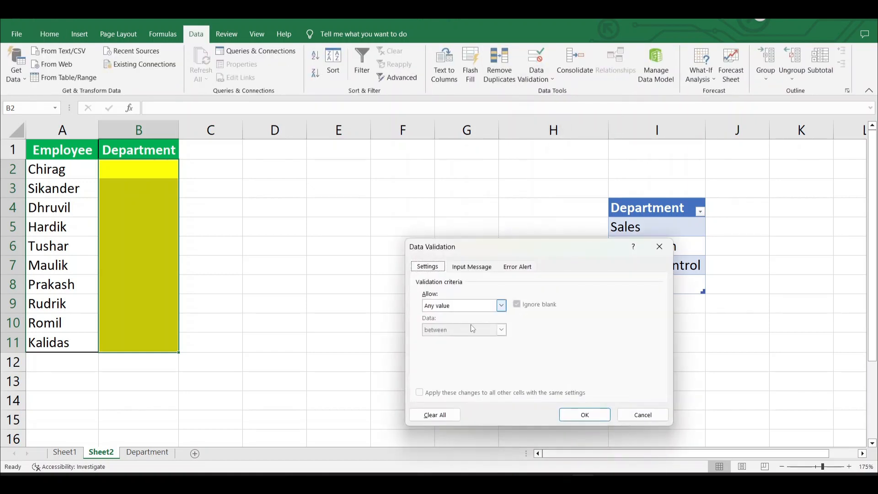
click(502, 306)
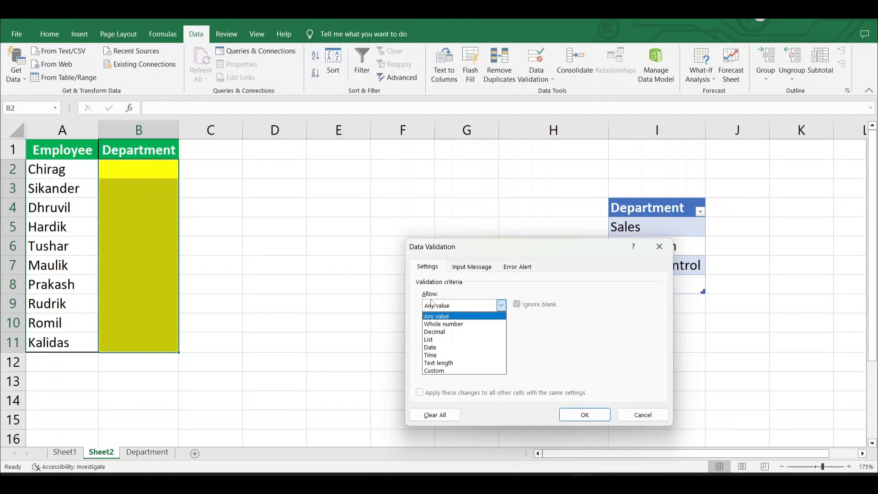
click(437, 339)
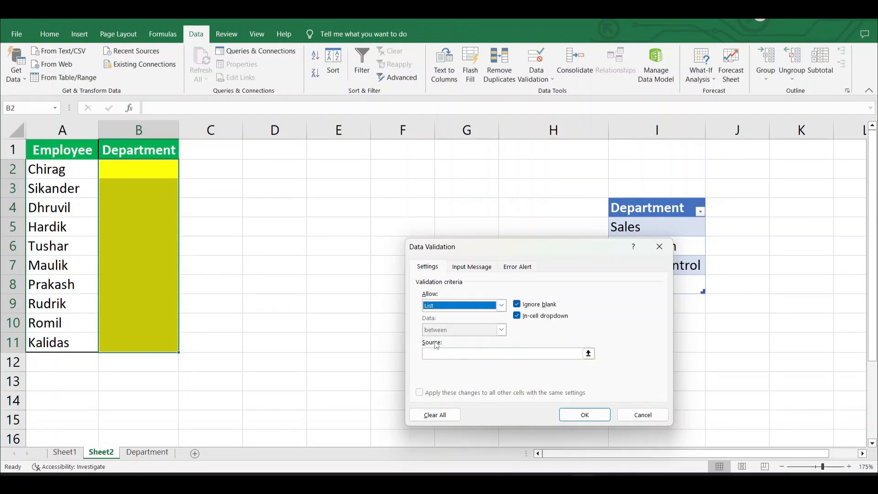
click(437, 355)
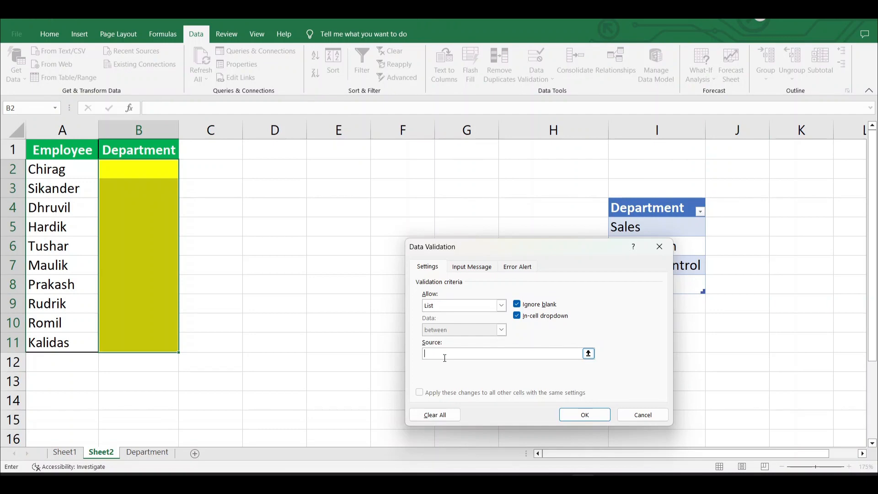
text(produc)
key(BackSpace)
key(BackSpace)
key(BackSpace)
key(BackSpace)
key(BackSpace)
Set the validation list source to the table cells =$I$5:$I$8 and apply the rule.
drag(553, 245, 463, 244)
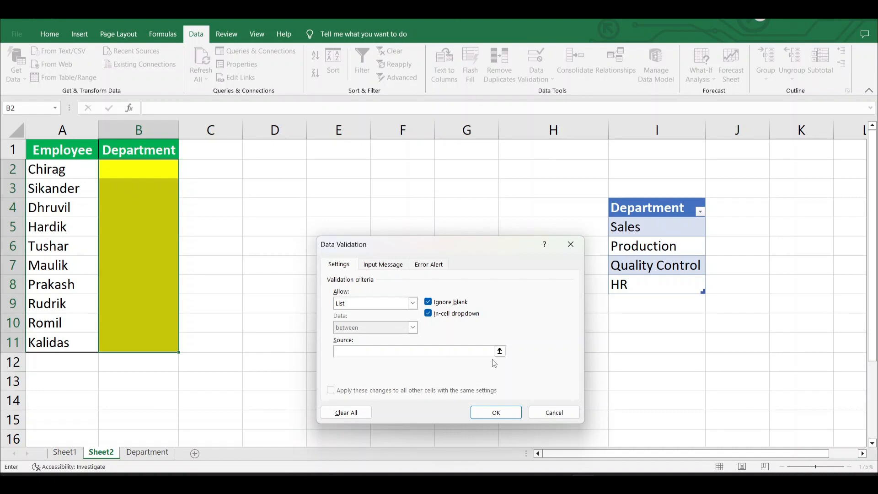
click(500, 351)
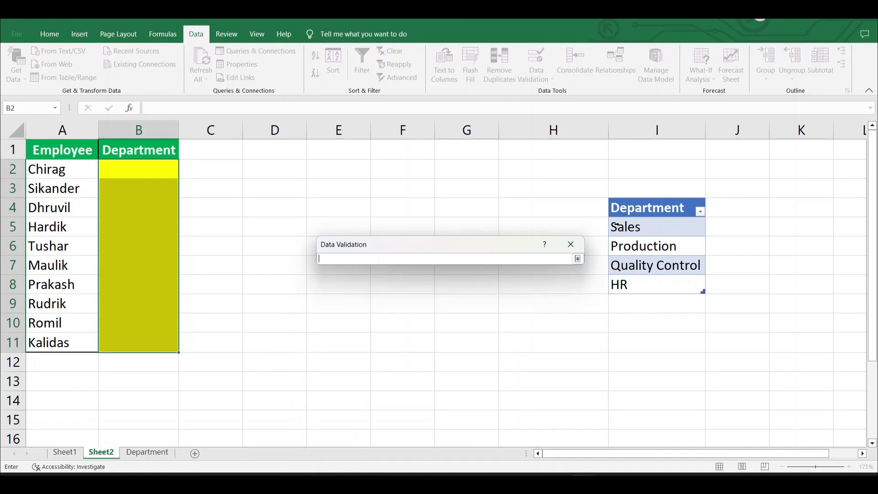
click(631, 226)
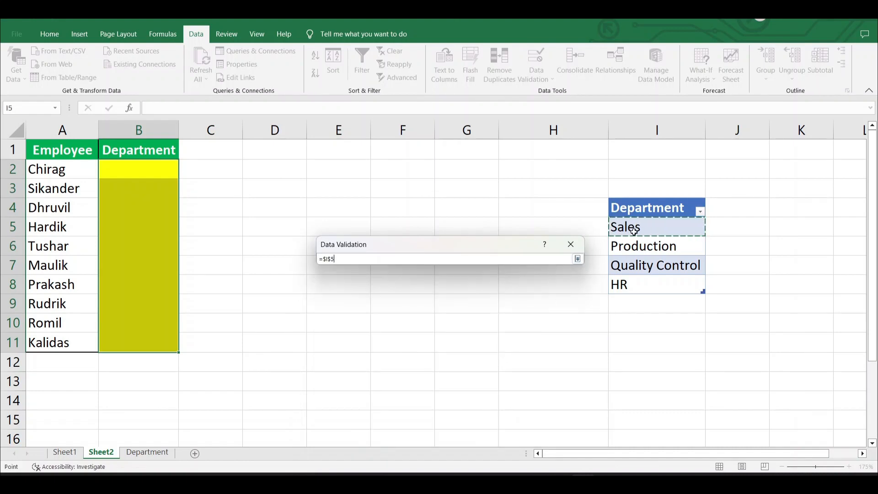
drag(634, 231, 635, 286)
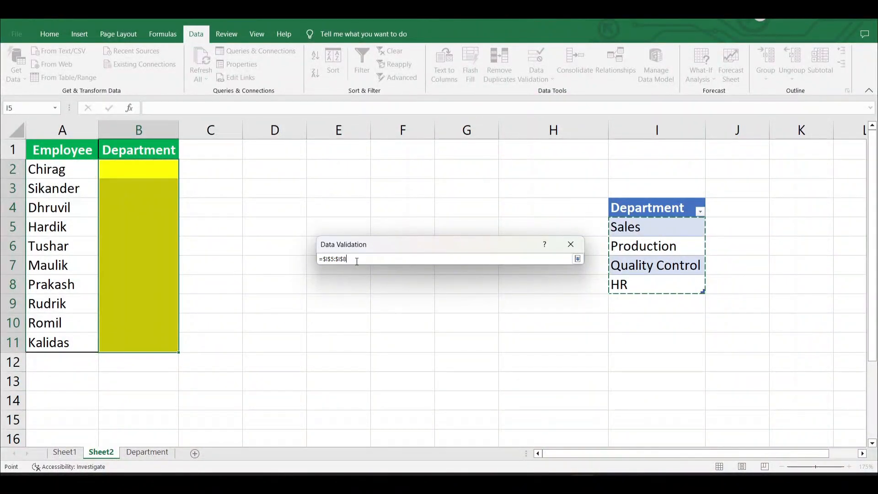
click(578, 259)
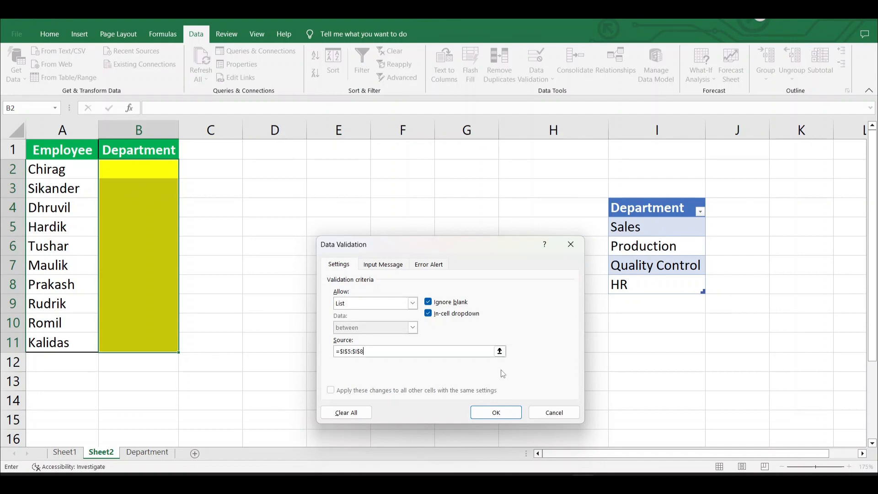
click(496, 413)
Choose HR for cell B2 and Quality Control for cell B3 from their drop-down lists.
click(167, 239)
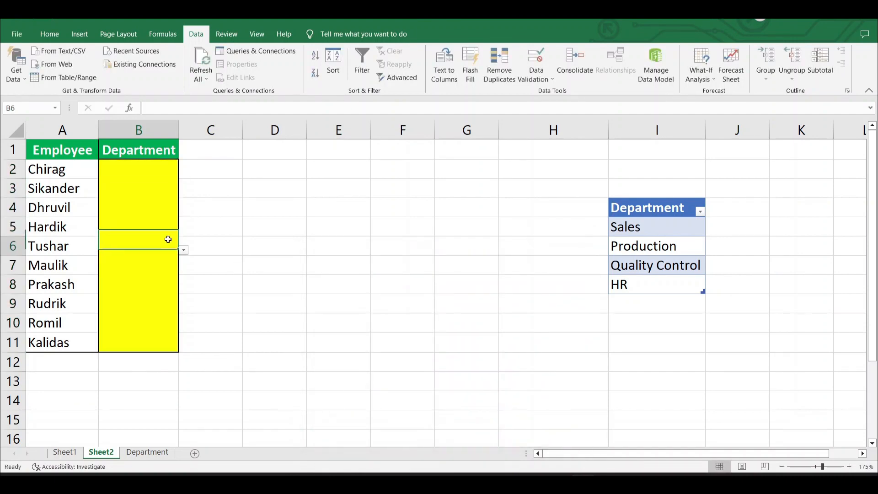
key(Down)
key(Down)
key(Down)
click(158, 172)
click(183, 173)
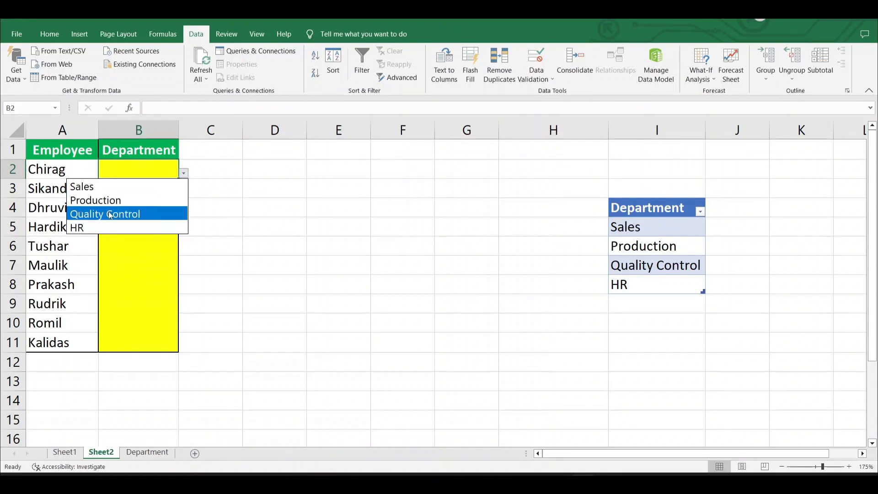
click(94, 228)
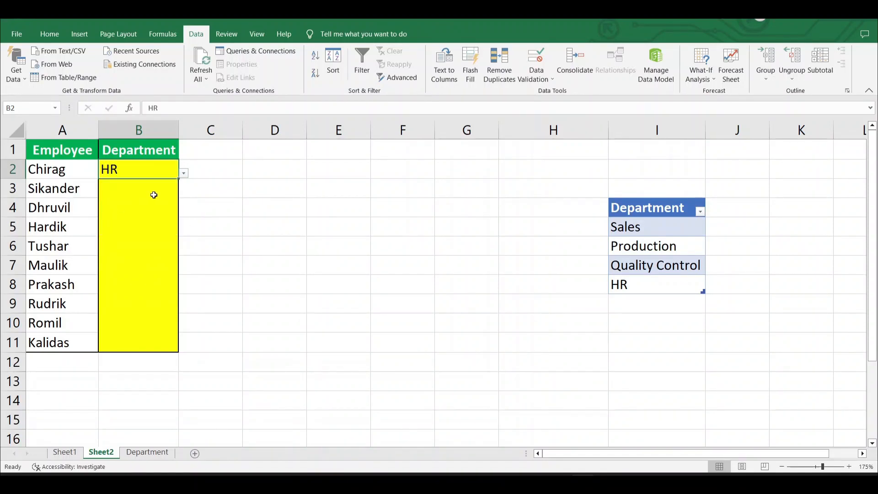
click(154, 193)
click(182, 194)
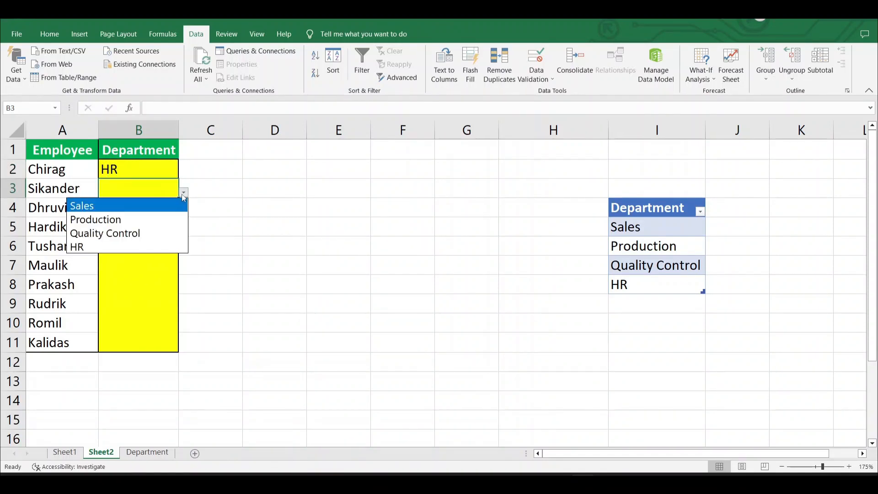
click(109, 235)
click(122, 255)
Add Admin as a new department in cell I9, directly below the table's last entry.
click(648, 307)
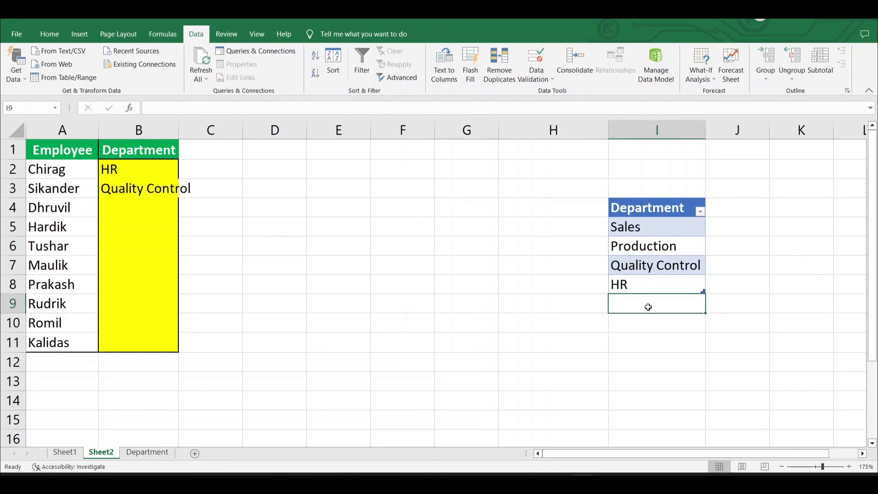
text(A)
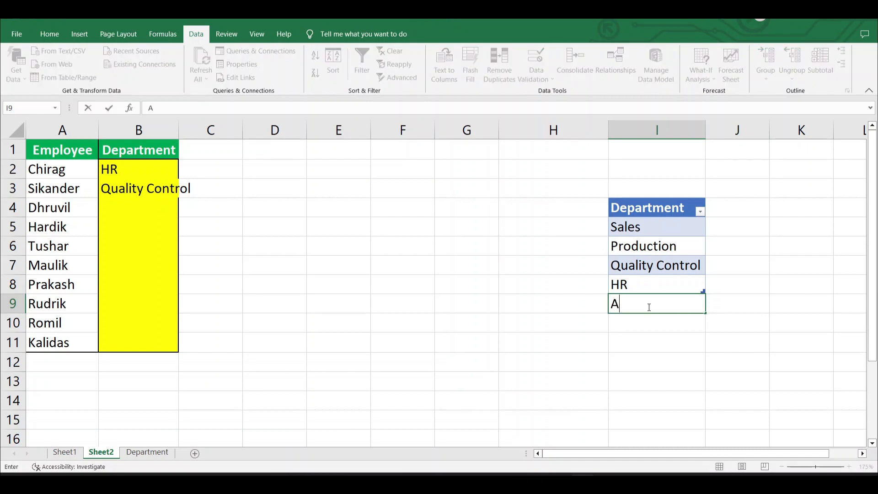
text(dmin)
key(Return)
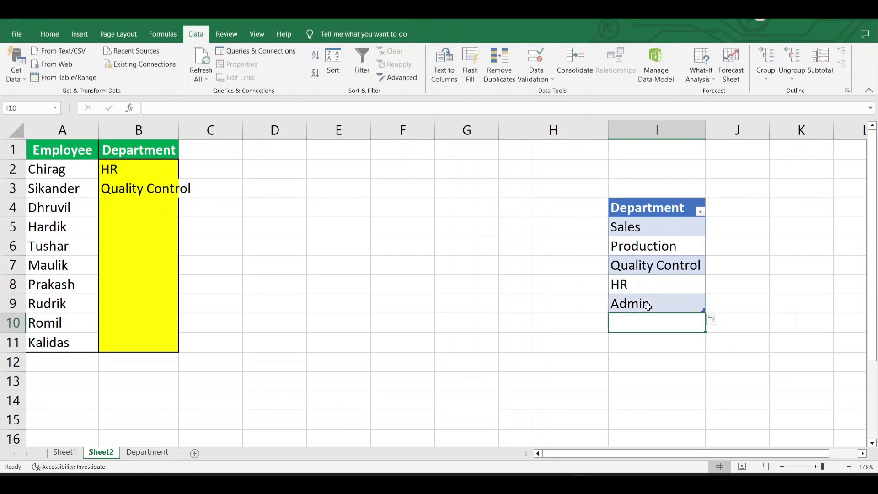
Check the drop-down lists of cells B4 and B2 for the added Admin entry without choosing anything.
click(168, 214)
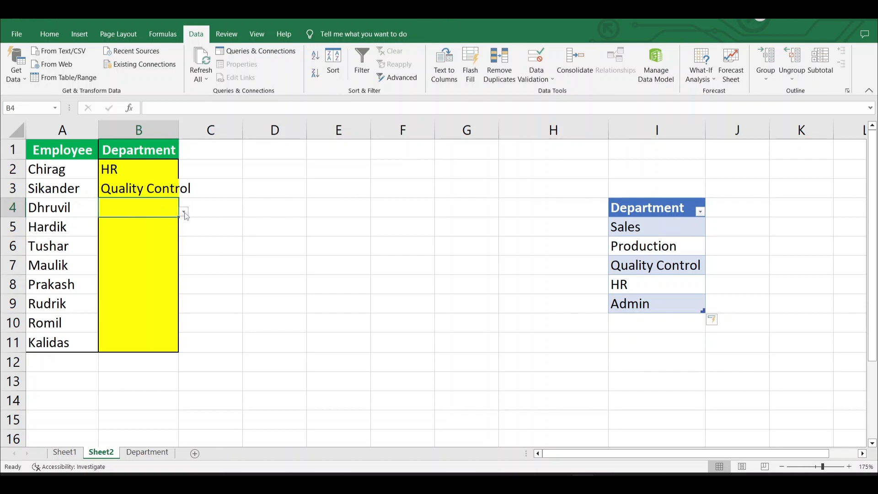
click(184, 212)
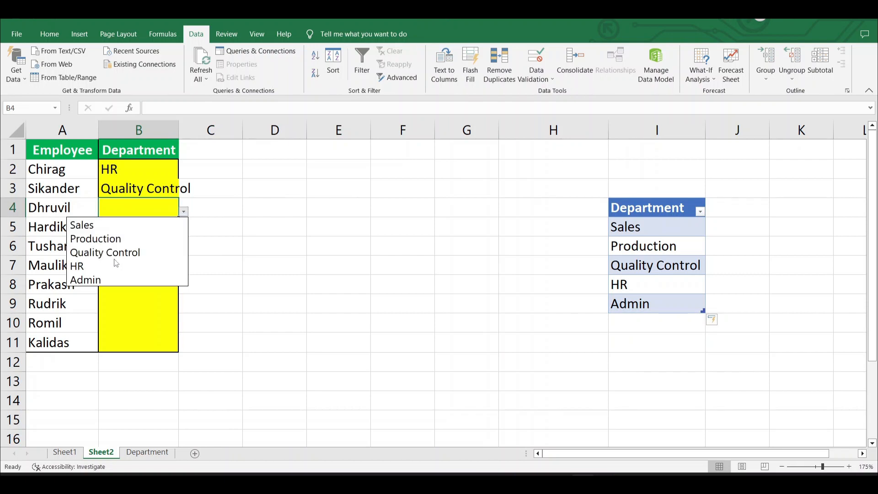
click(140, 168)
click(181, 169)
click(137, 169)
click(184, 173)
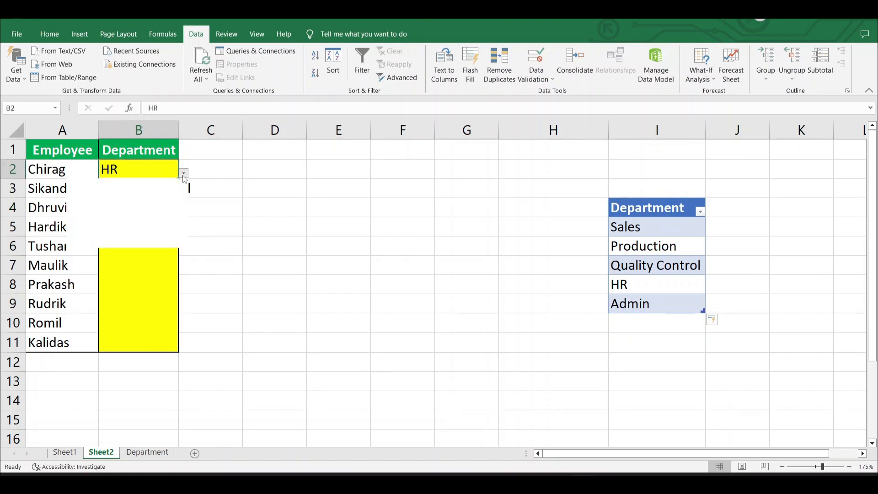
click(645, 321)
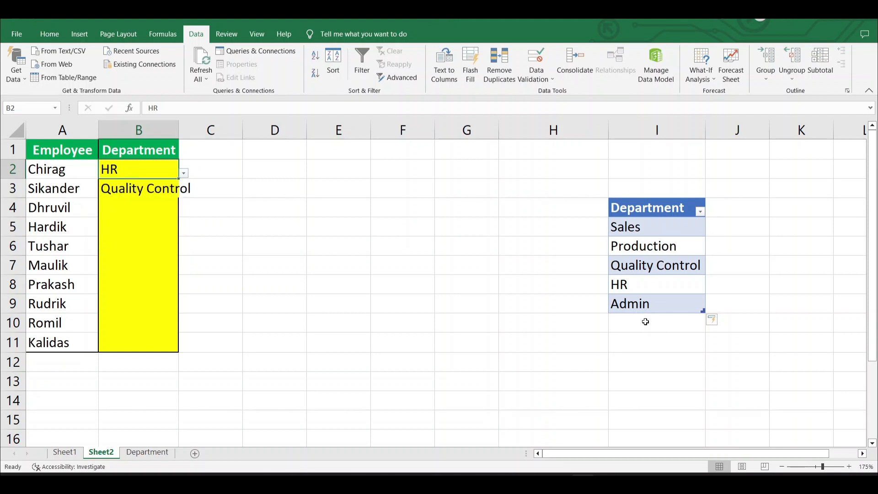
Add Research as a new department in cell I10, directly below the table's last entry.
click(646, 321)
text(Re)
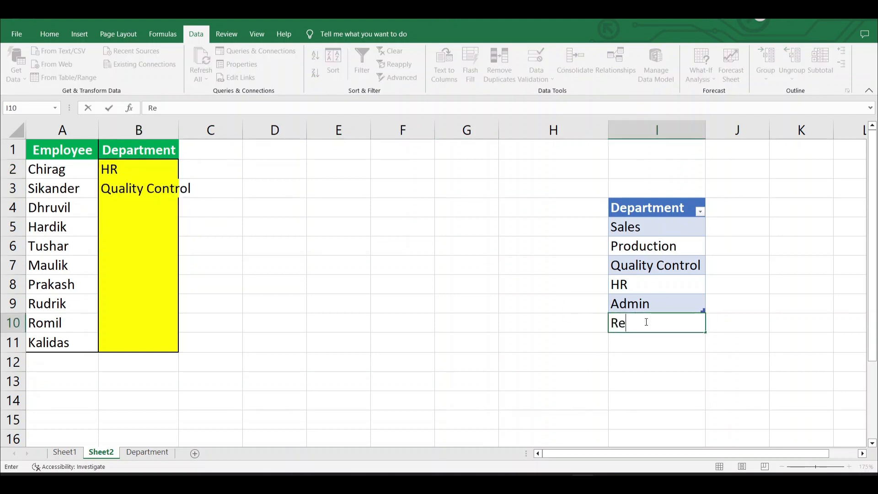
text(search)
key(Return)
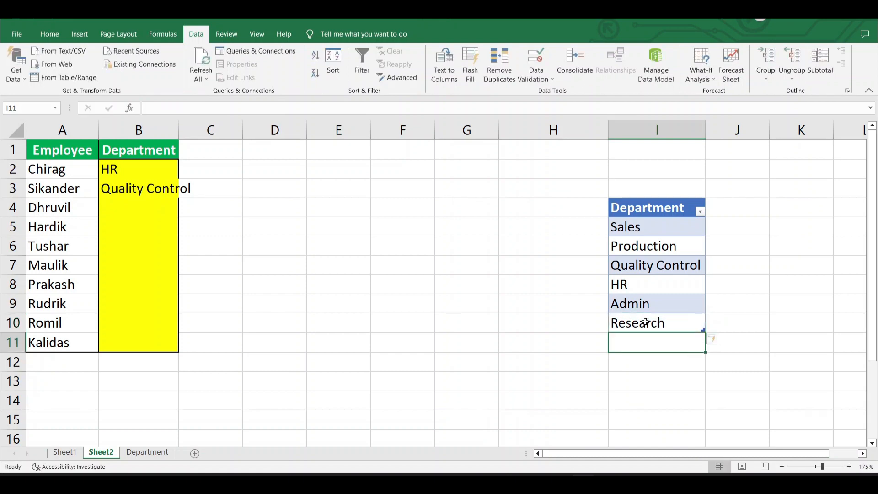
Choose Research for cell B4 from its drop-down list.
click(170, 196)
click(164, 208)
click(190, 217)
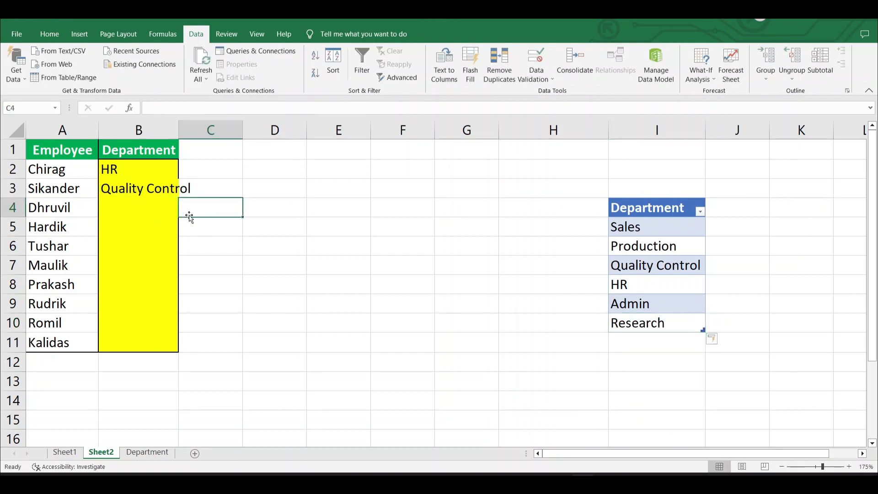
click(176, 207)
click(183, 212)
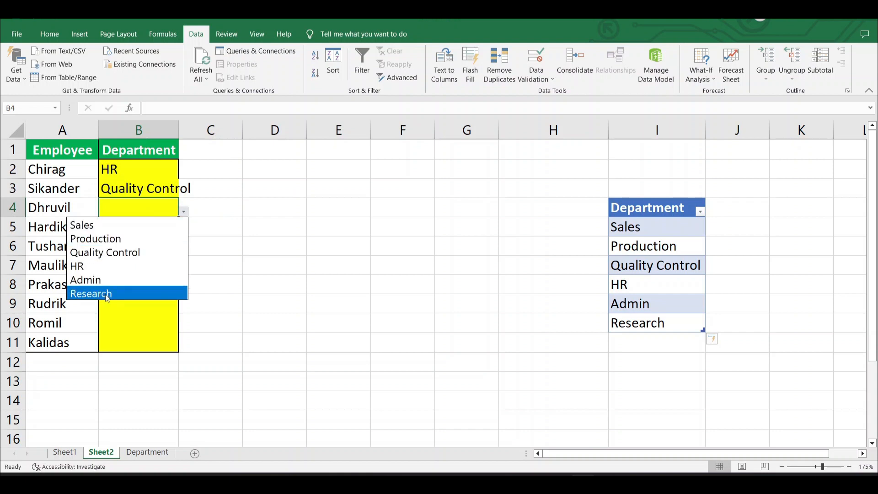
click(108, 294)
AutoFit the width of column B to its department entries.
click(147, 257)
click(147, 239)
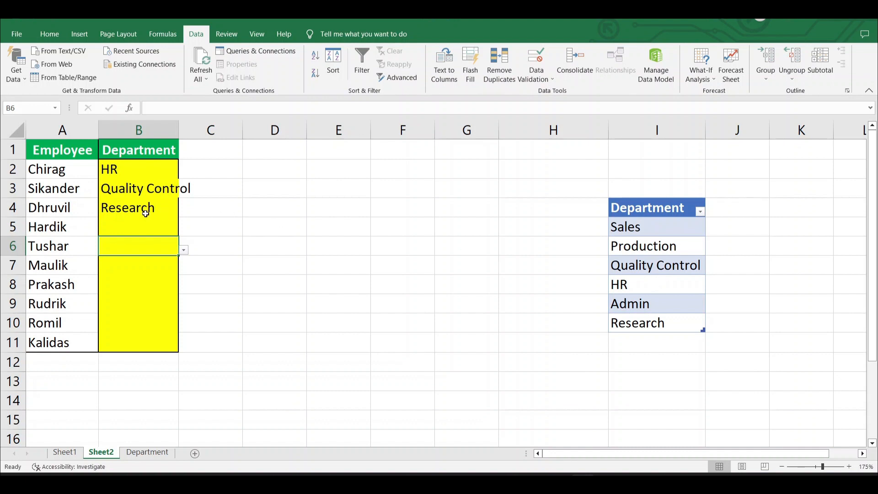
click(133, 277)
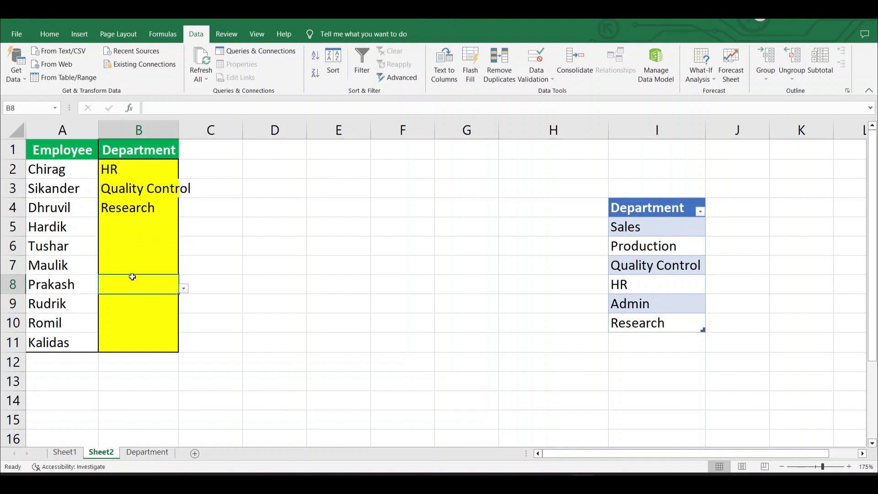
double_click(179, 130)
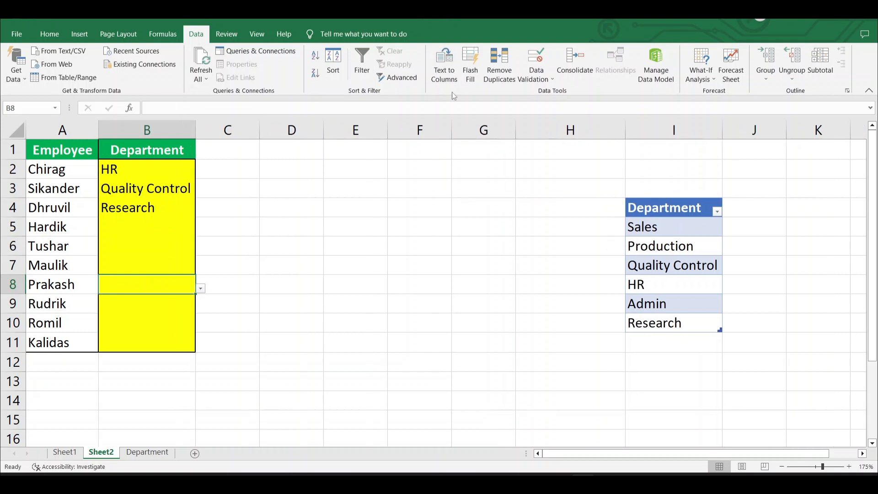
Try to enter the unlisted text jgjhjj in cell B5, then cancel the entry.
click(134, 172)
drag(134, 171, 141, 341)
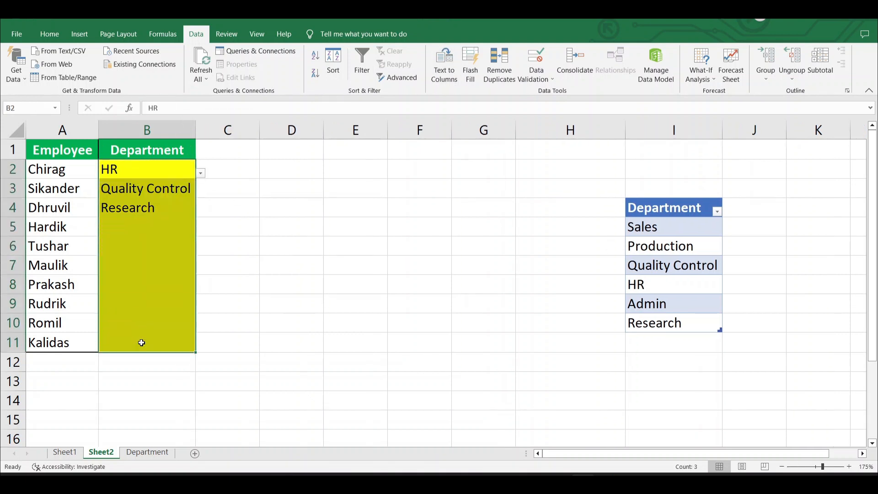
click(149, 222)
text(jgjhjj)
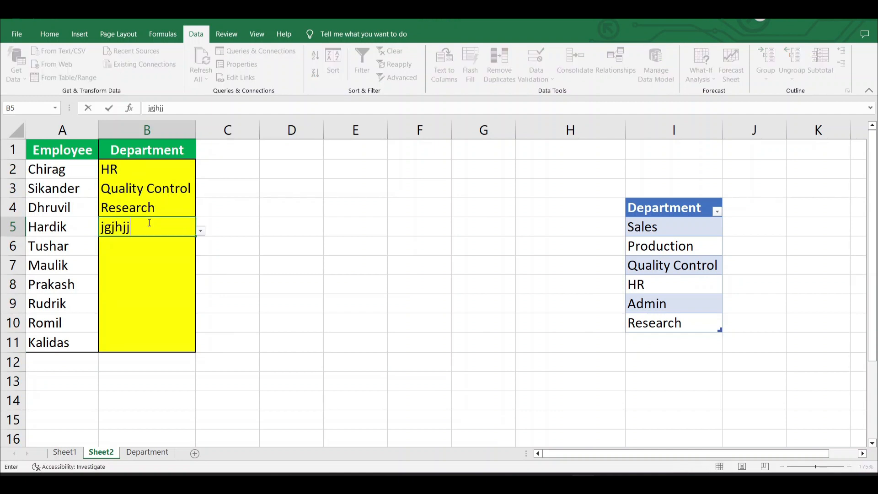
key(Return)
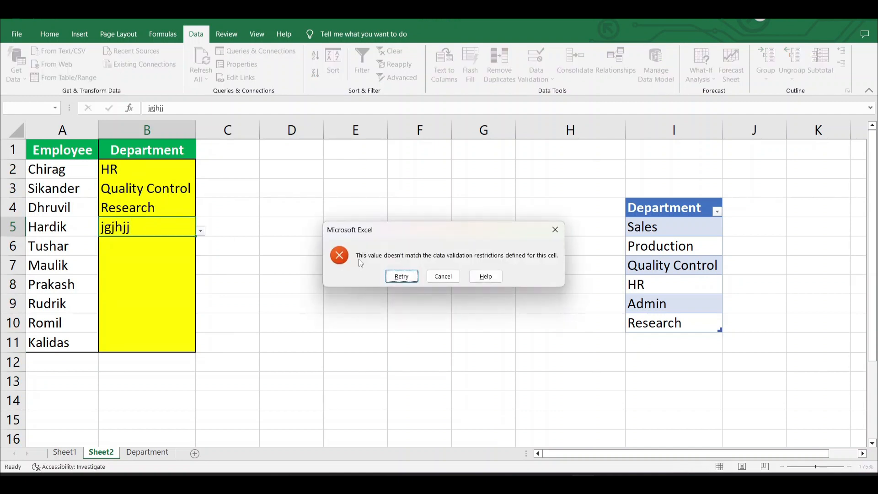
click(445, 277)
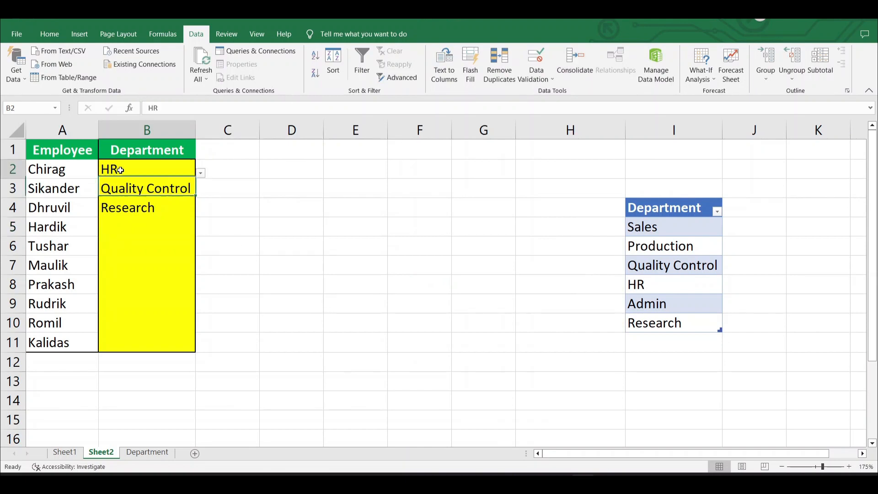
Add a validation input message to cells B2:B11 with the title Department and the text "Please Choose the Department".
drag(118, 169, 144, 346)
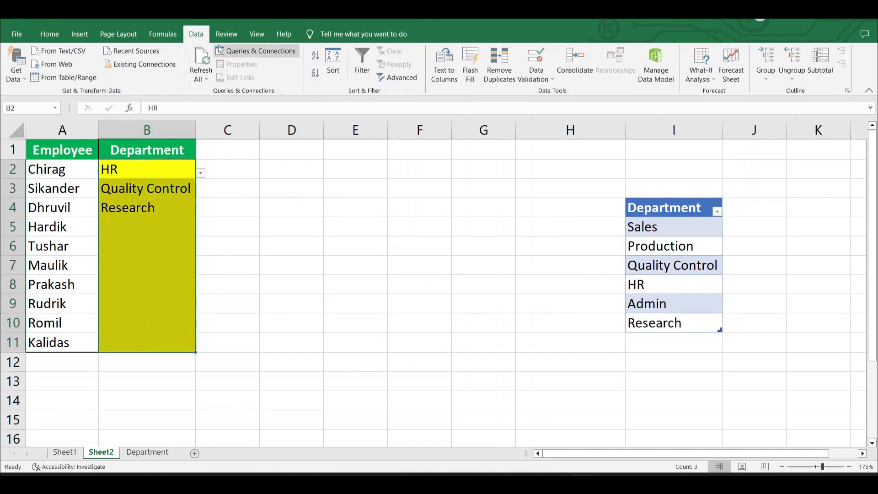
click(546, 77)
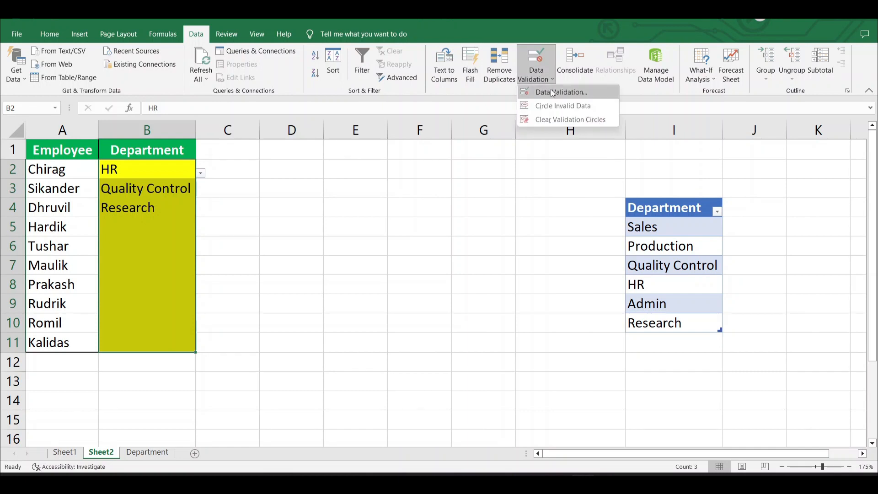
click(552, 92)
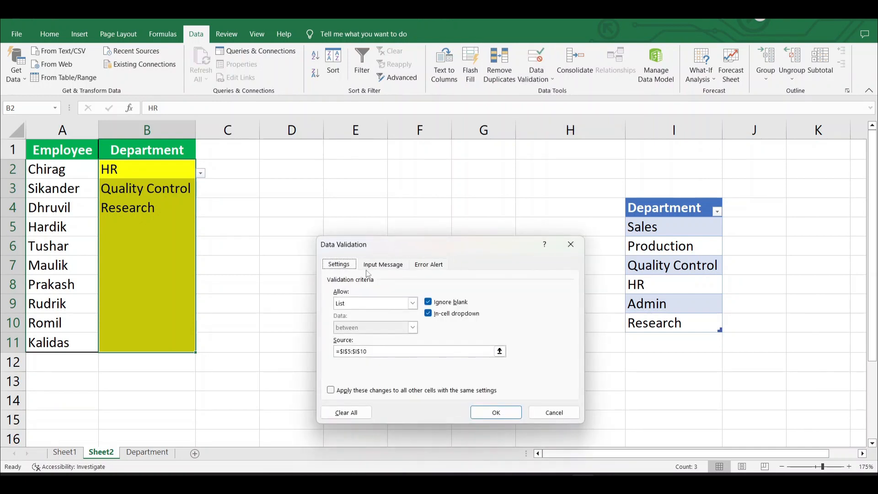
click(384, 268)
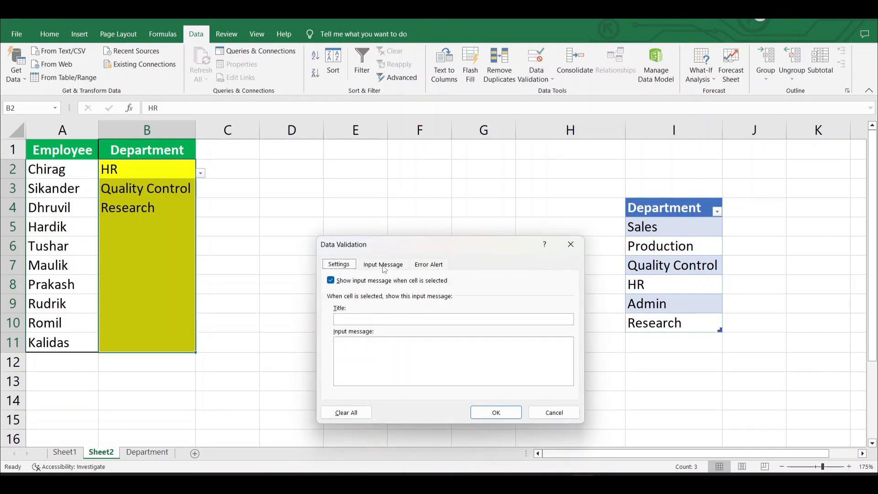
click(382, 319)
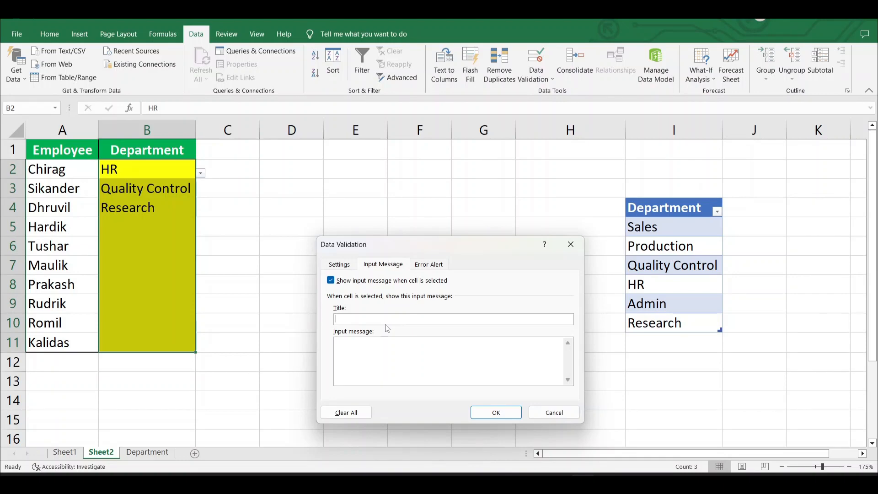
text(Departmen)
text(the Department)
click(486, 412)
Check the input message and the drop-down list of cell B6 without choosing anything.
click(186, 263)
click(163, 246)
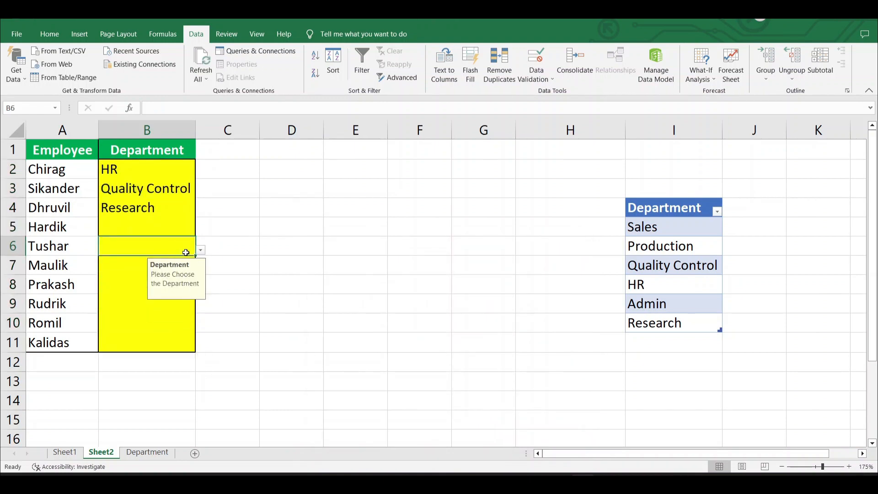
click(200, 251)
click(201, 252)
Give cells B2:B11 a Stop-style validation error alert titled Error with the message "Please select the Valid Department".
drag(143, 174, 144, 341)
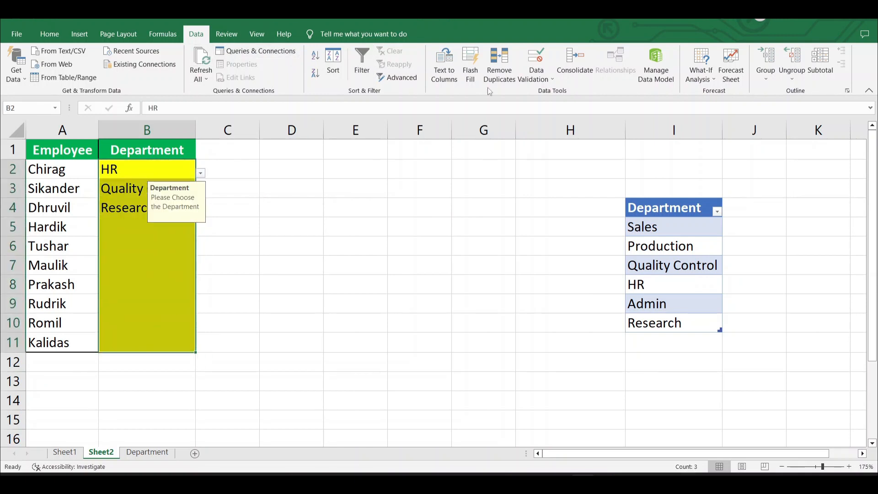
click(533, 82)
click(549, 91)
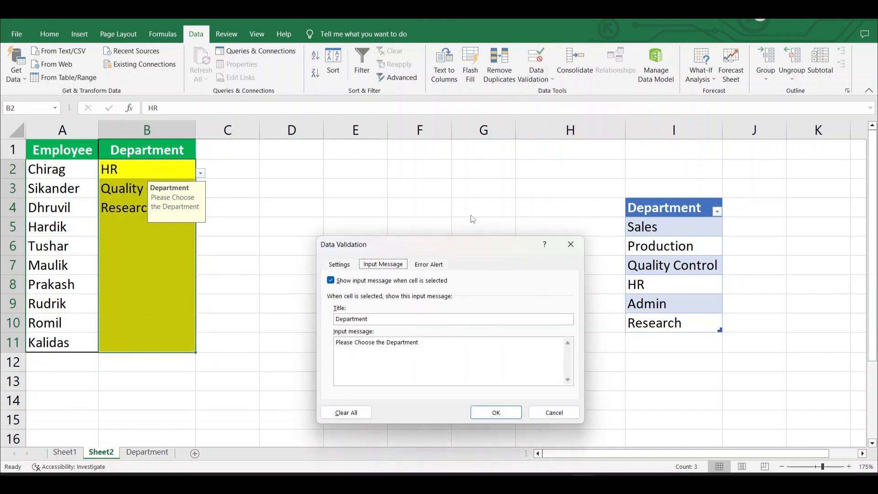
click(430, 266)
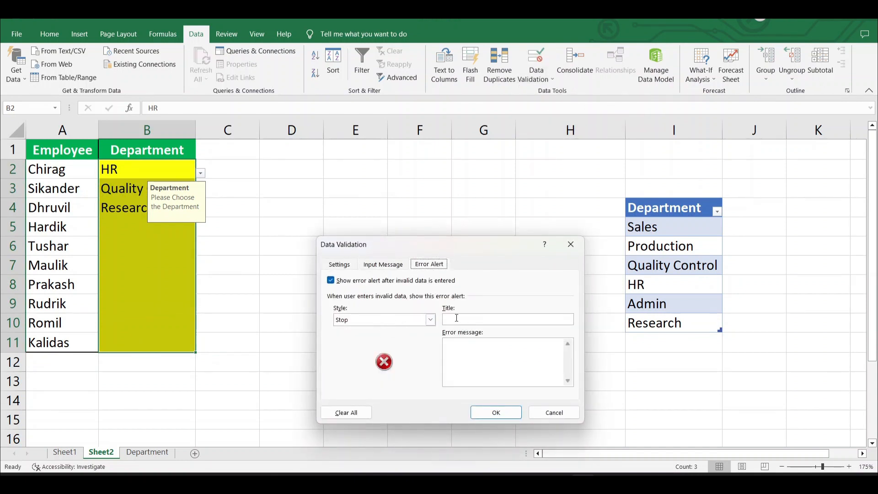
click(430, 320)
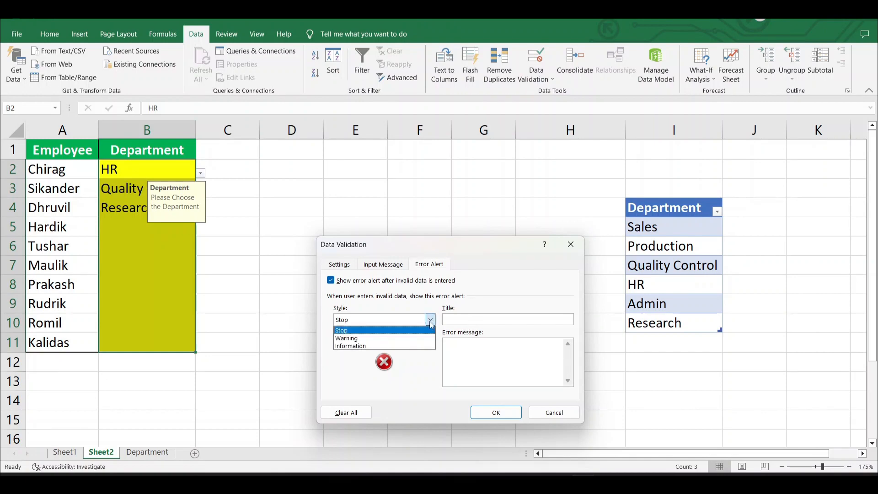
click(383, 324)
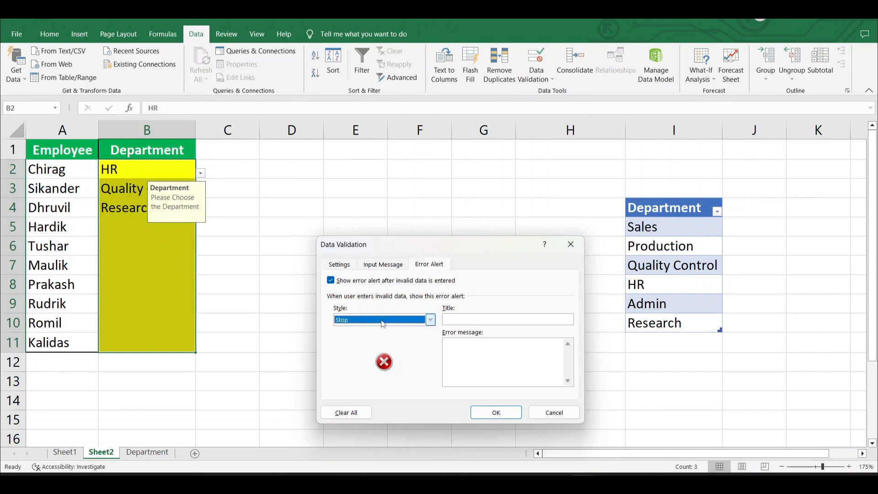
click(476, 320)
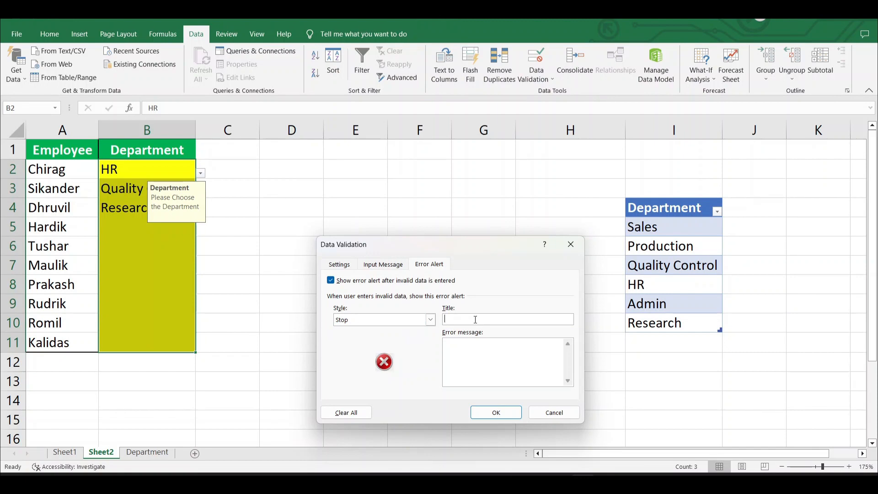
text(Error)
key(Tab)
text(Please select the Vali)
text(d Department)
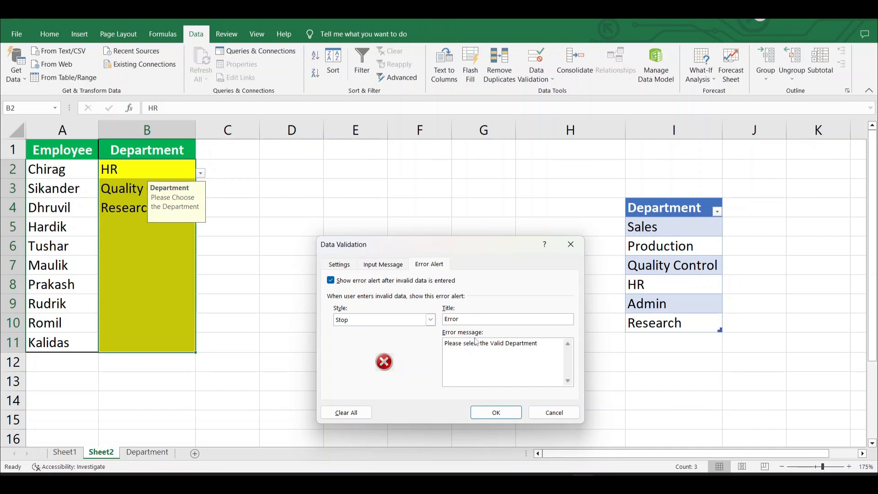
click(499, 412)
Test the error alert by entering mjhjj in cell B6, then retry and clear the text.
click(156, 255)
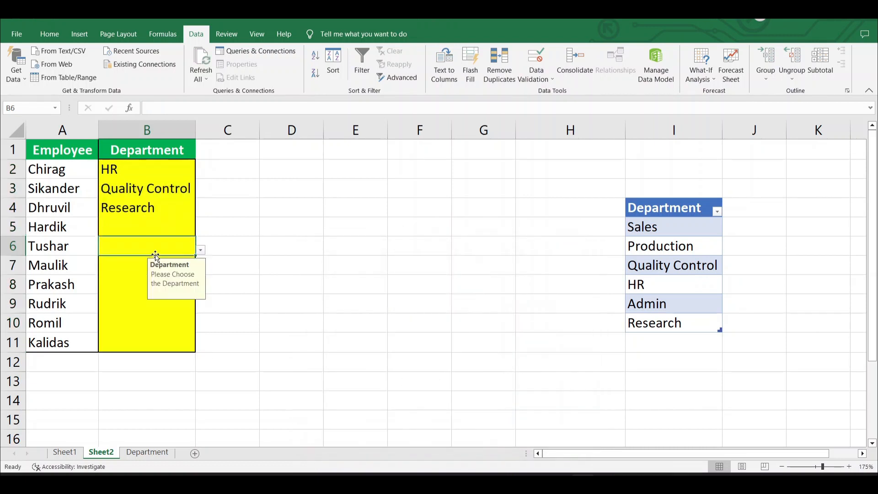
text(mjhjj)
key(Return)
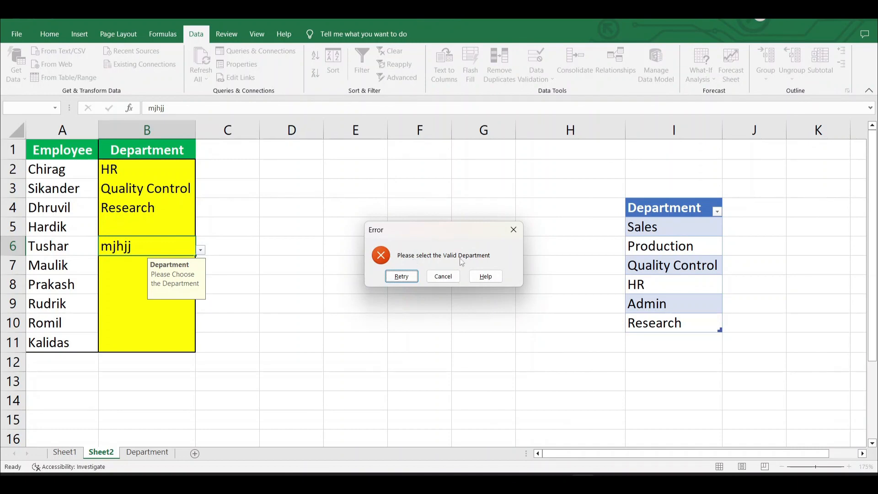
click(402, 276)
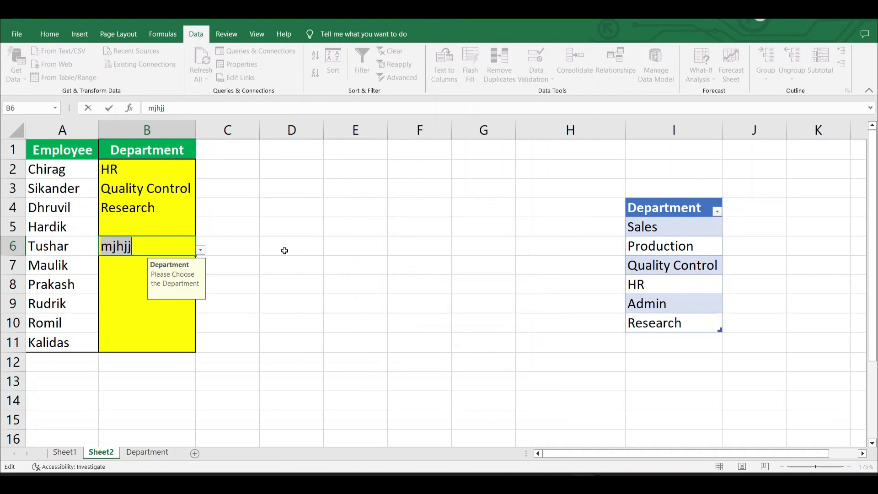
key(BackSpace)
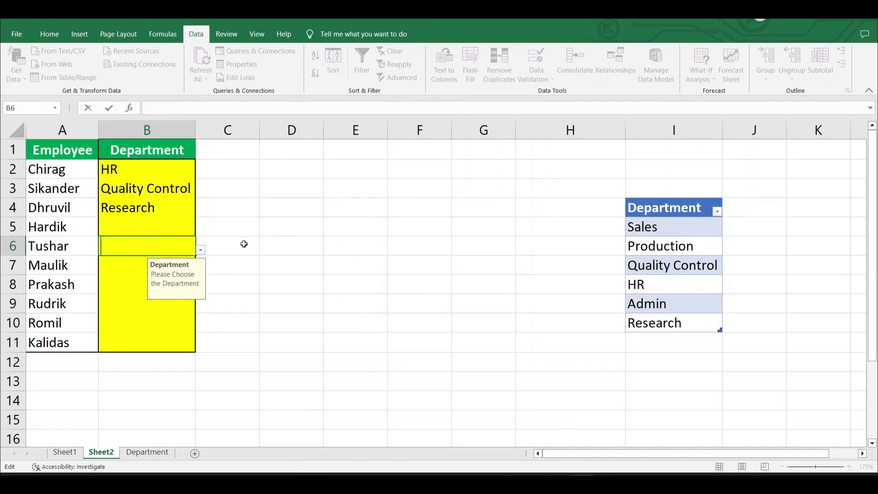
click(136, 319)
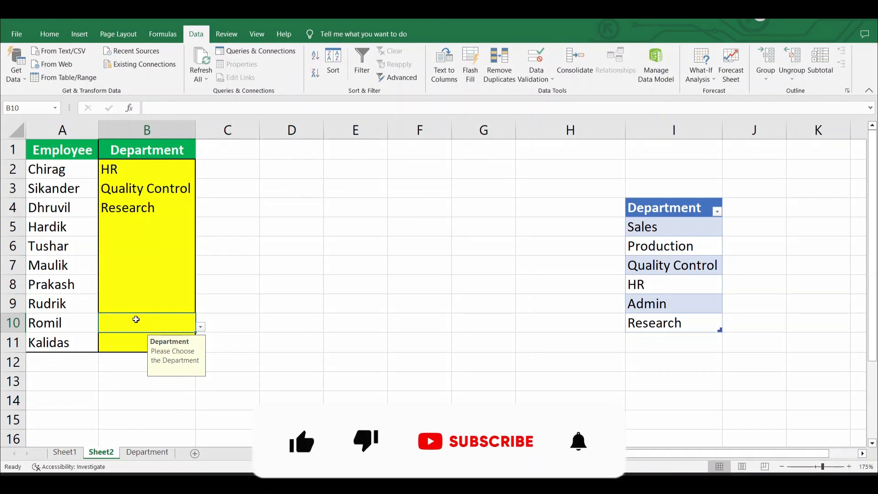